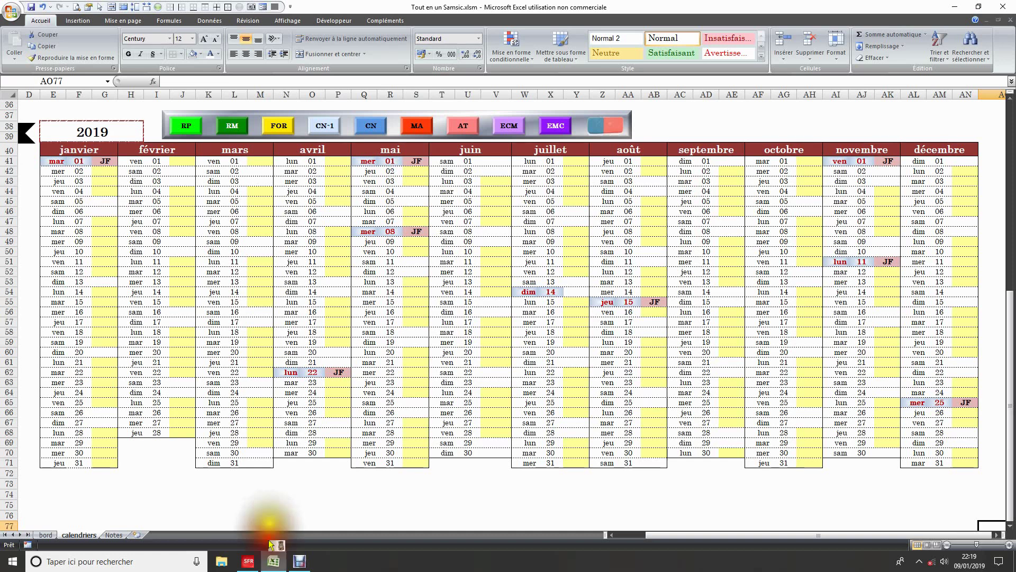
Step: Mark the January 7–12 code cells (G47:G52) with the red MA absence code
{"action": "left_click_drag", "start_coordinate": [269, 526], "coordinate": [295, 511]}
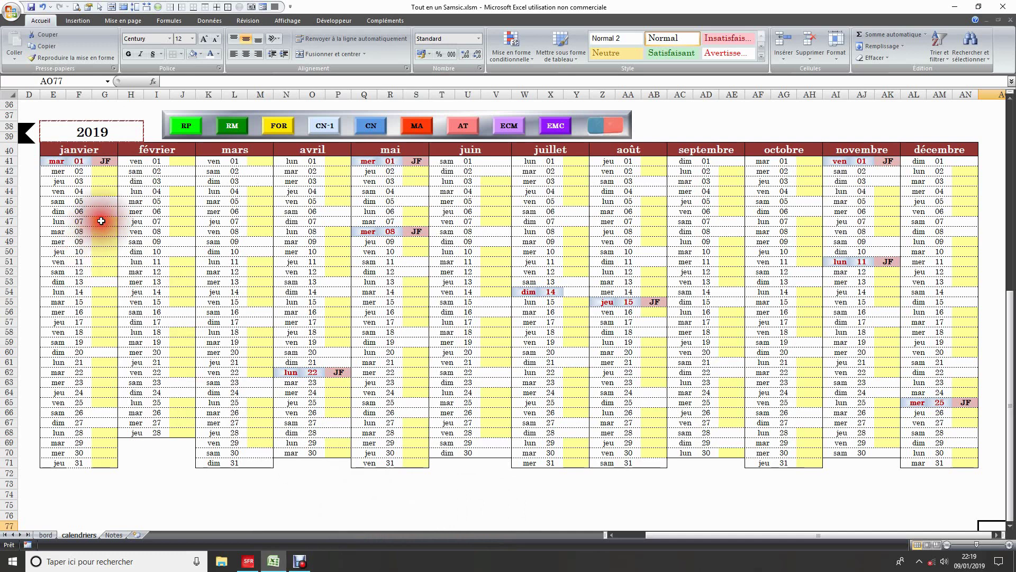
{"action": "left_click_drag", "start_coordinate": [103, 221], "coordinate": [95, 271]}
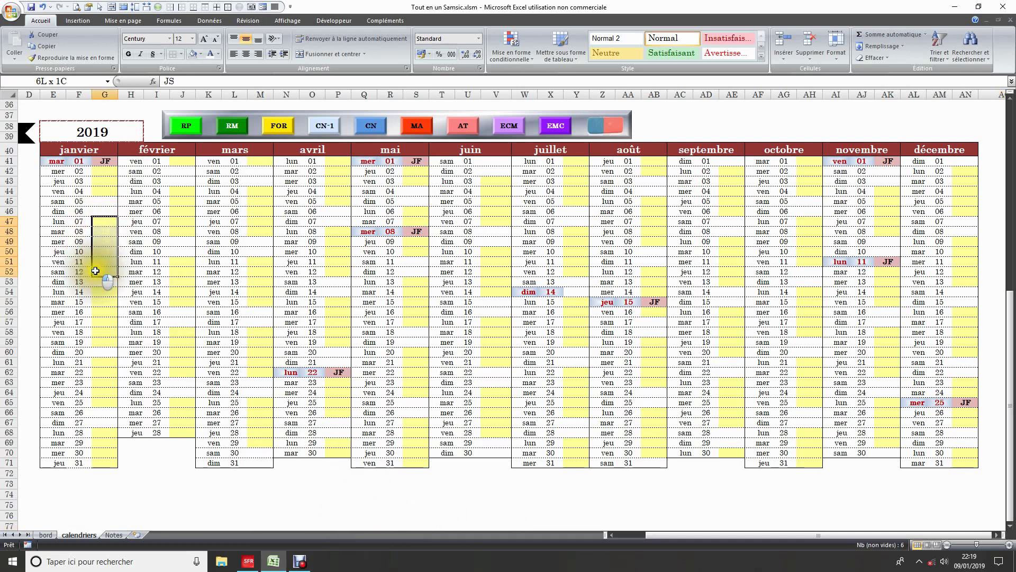
{"action": "left_click_drag", "start_coordinate": [95, 271], "coordinate": [120, 279]}
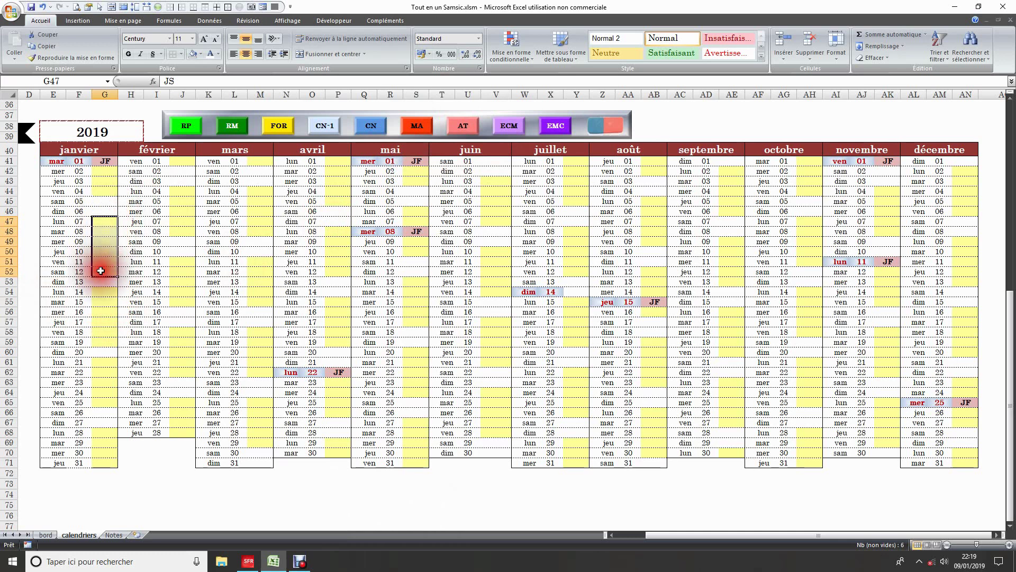
{"action": "left_click", "coordinate": [429, 130]}
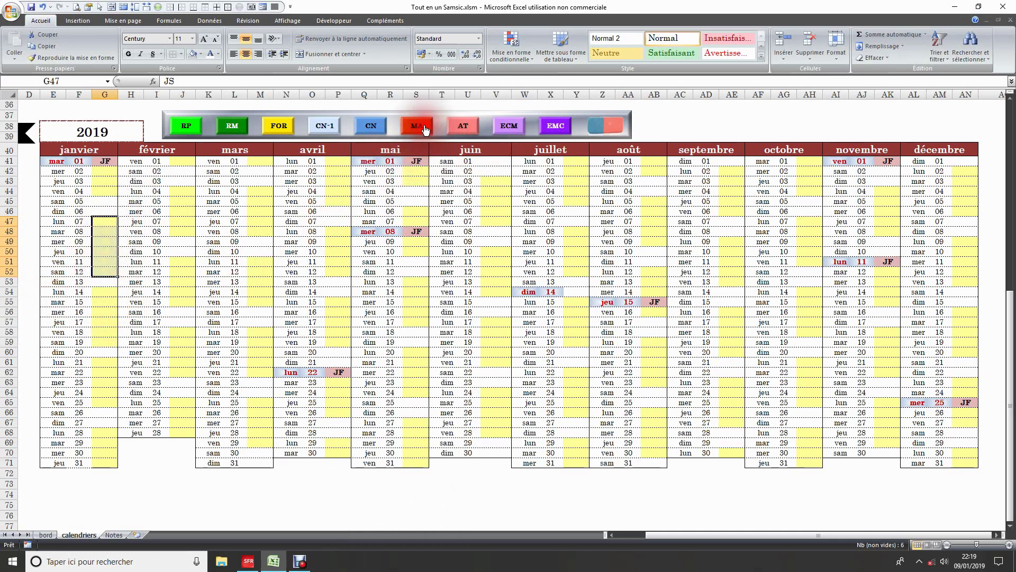
{"action": "left_click", "coordinate": [481, 497]}
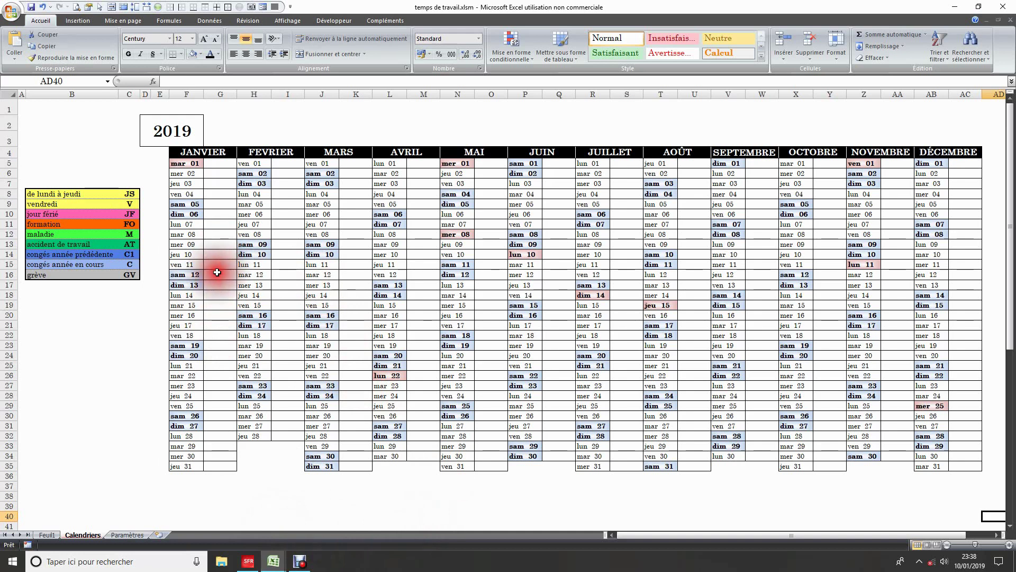
{"action": "left_click", "coordinate": [187, 225]}
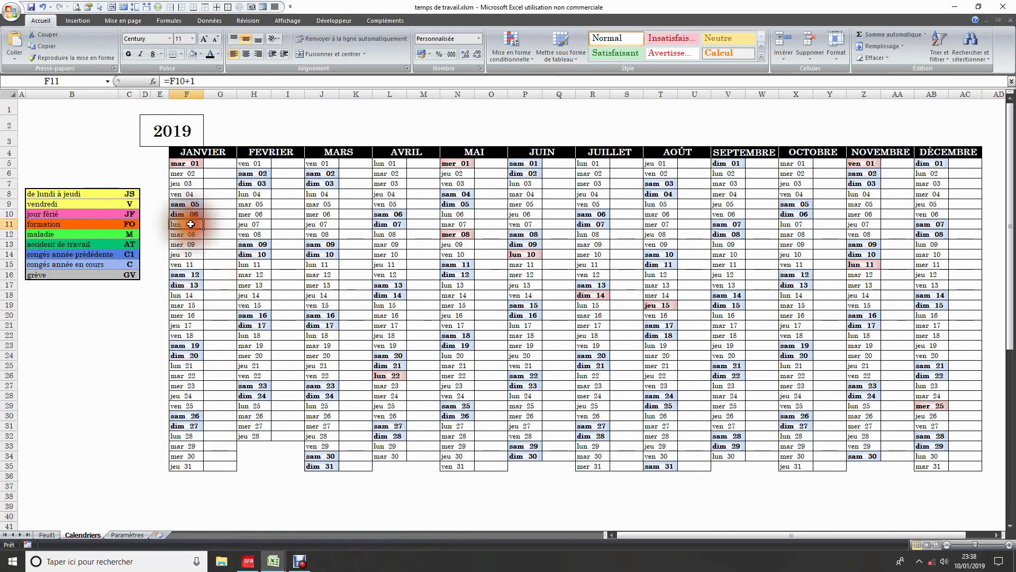
{"action": "left_click", "coordinate": [222, 225]}
{"action": "left_click", "coordinate": [254, 224]}
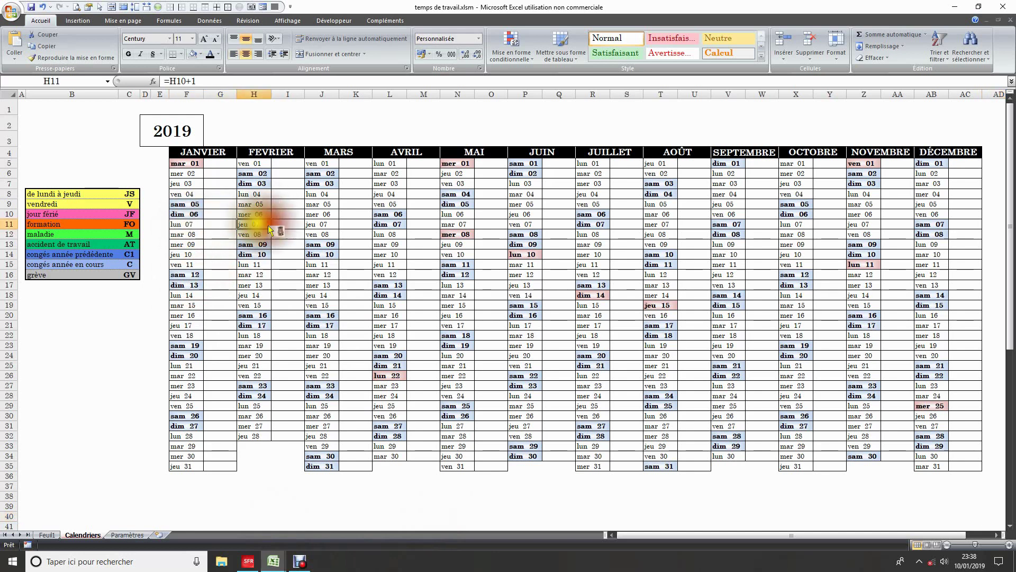
{"action": "left_click", "coordinate": [287, 224]}
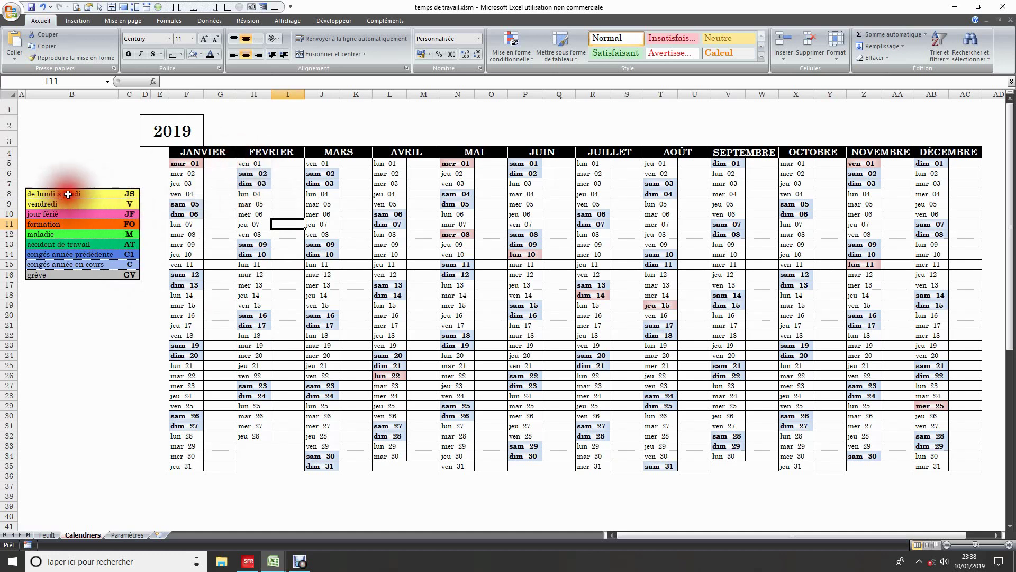
Step: Fill the 2 January code cell G6 yellow and enter JS in it
{"action": "left_click", "coordinate": [102, 195]}
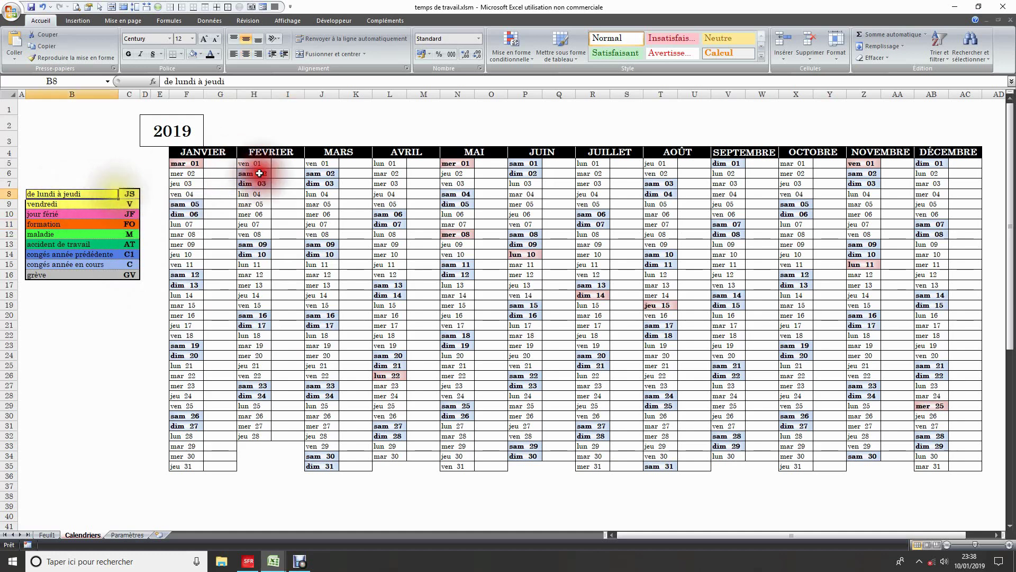
{"action": "left_click", "coordinate": [225, 173]}
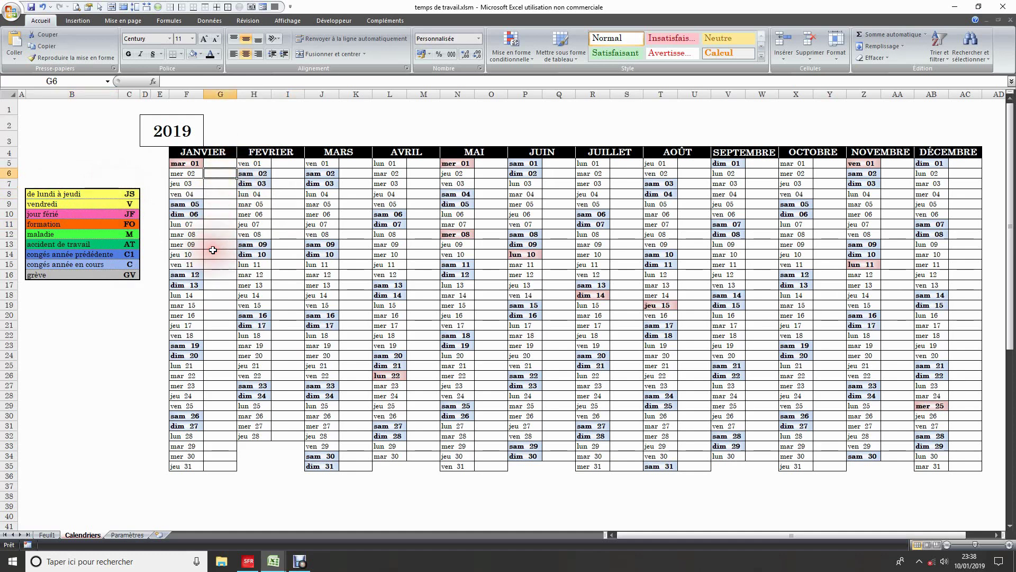
{"action": "left_click", "coordinate": [202, 55]}
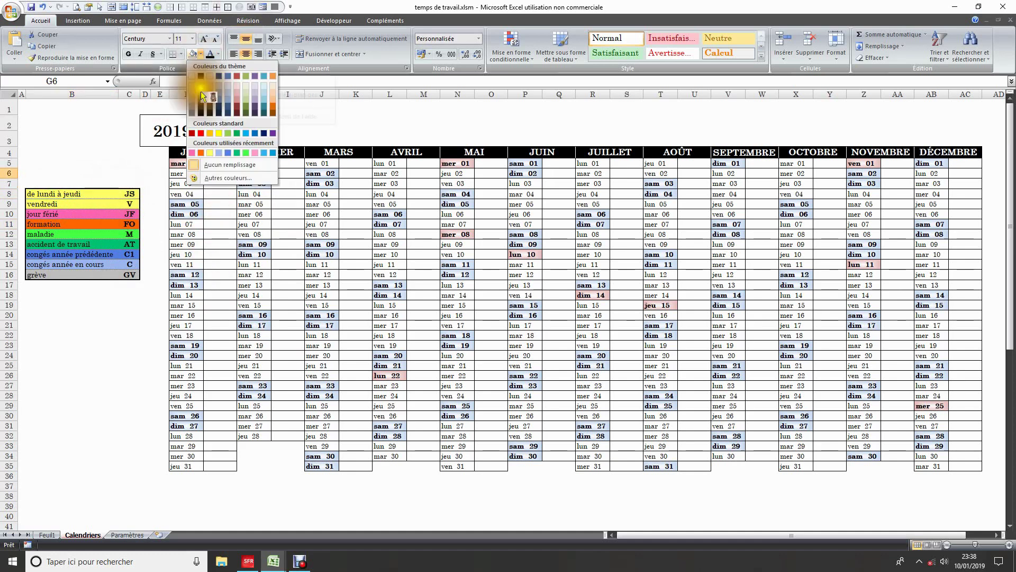
{"action": "left_click", "coordinate": [218, 133]}
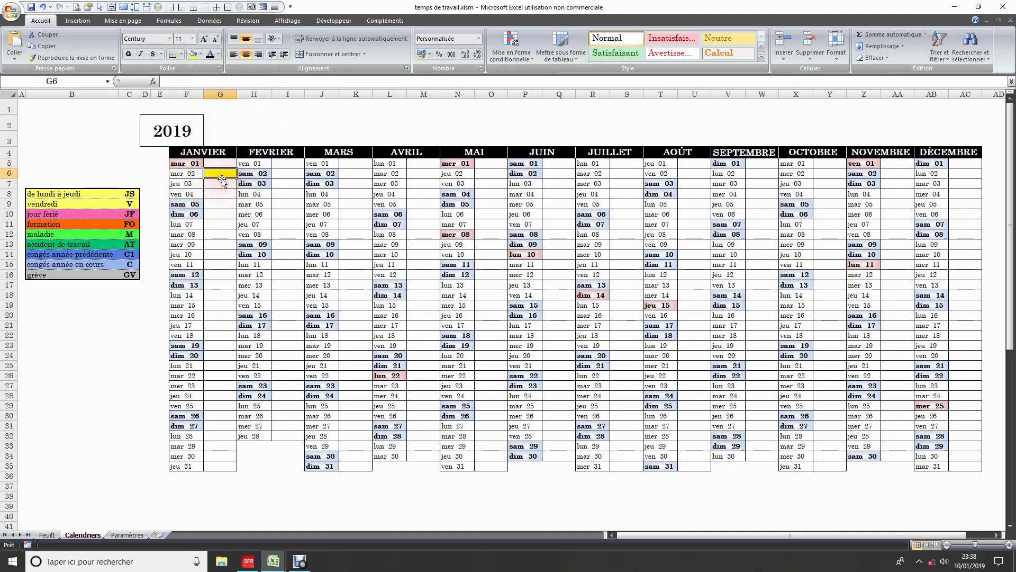
{"action": "type", "text": "JS"}
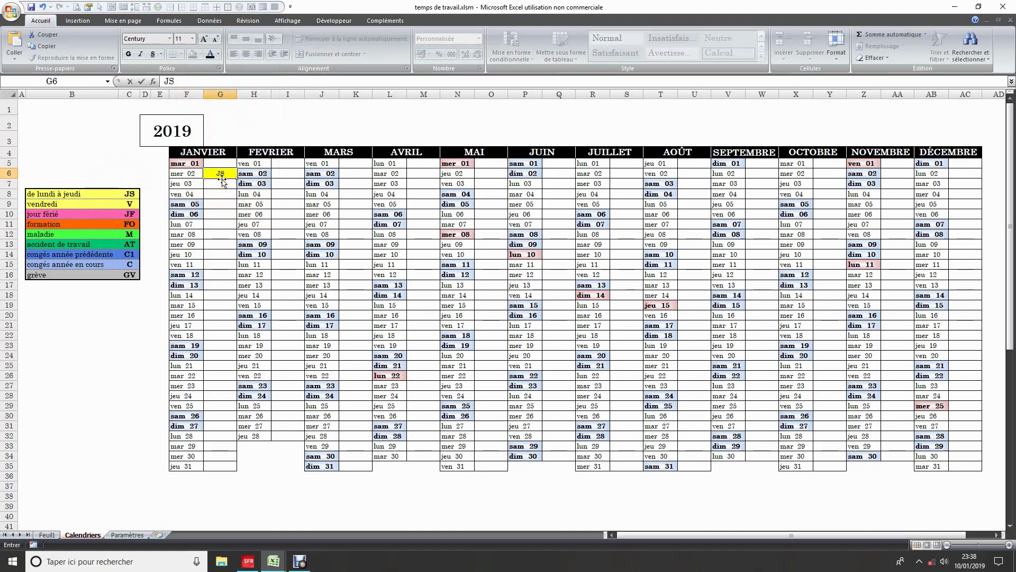
{"action": "left_click", "coordinate": [224, 203]}
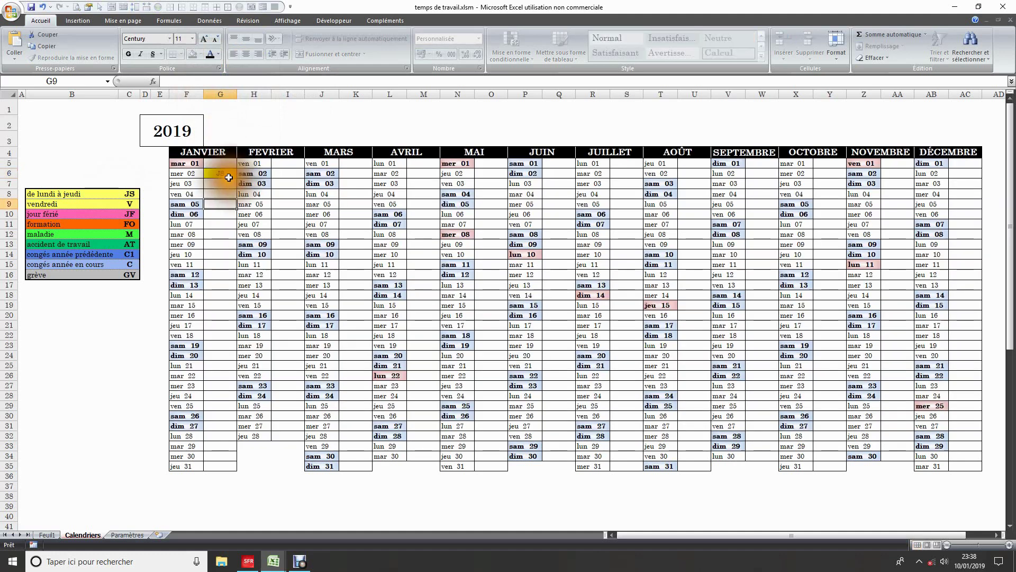
Step: Make the JS text in G6 yellow, then undo that colouring
{"action": "left_click", "coordinate": [228, 177]}
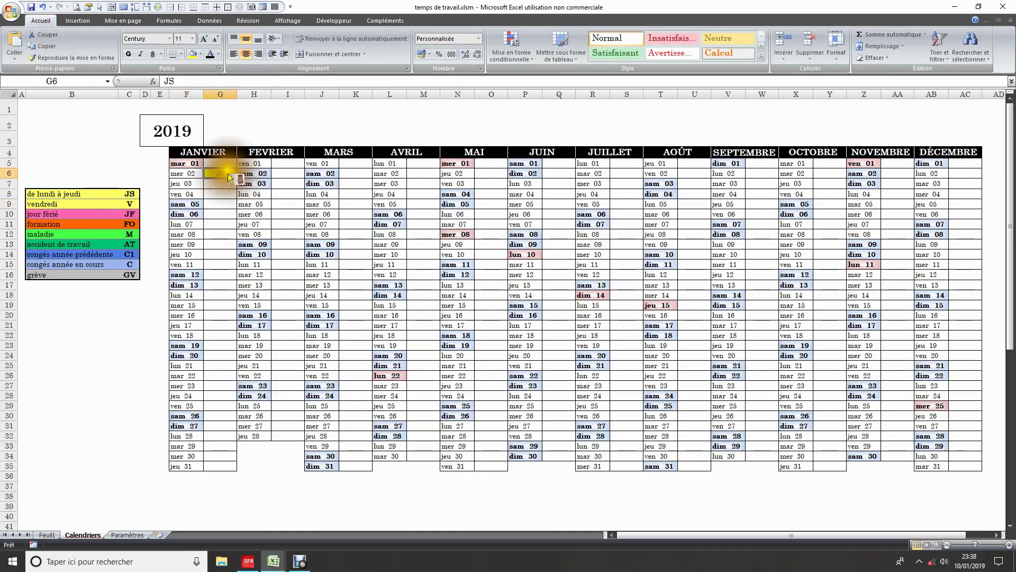
{"action": "left_click", "coordinate": [218, 54]}
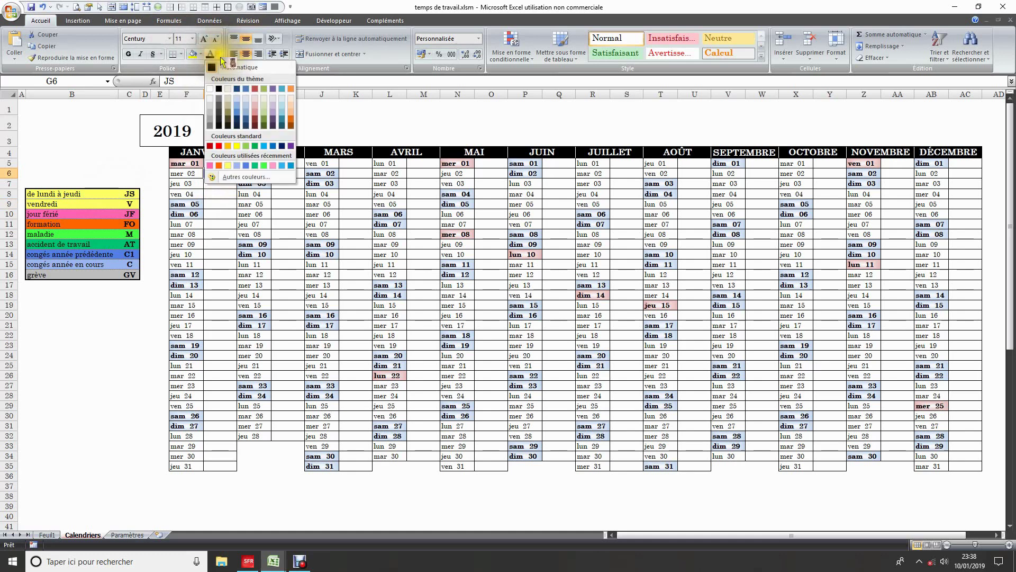
{"action": "left_click", "coordinate": [238, 146]}
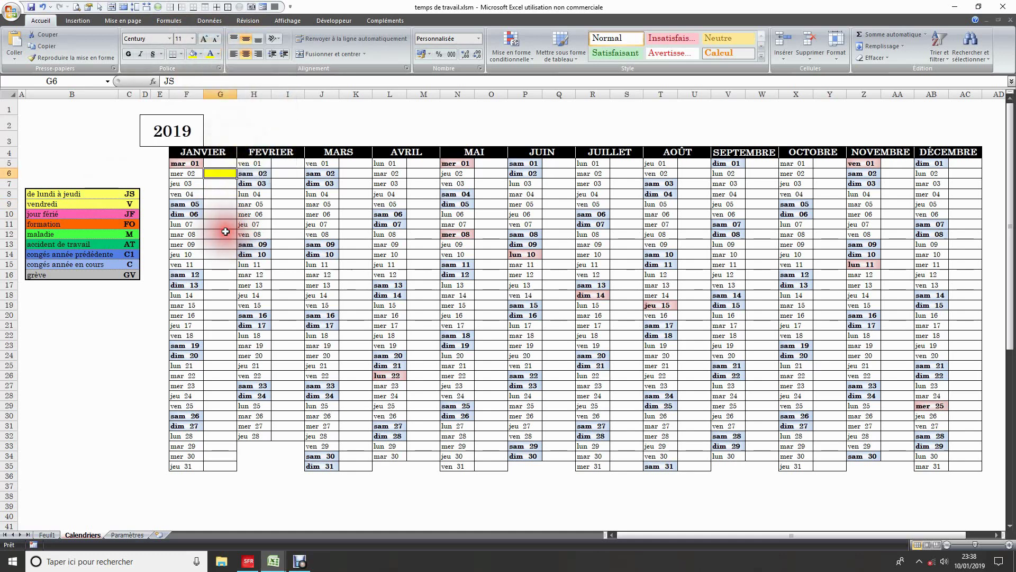
{"action": "left_click", "coordinate": [42, 7]}
Step: Undo the manual JS entry, confirm Développeur is enabled in Excel Options, and show that tab
{"action": "left_click", "coordinate": [42, 7]}
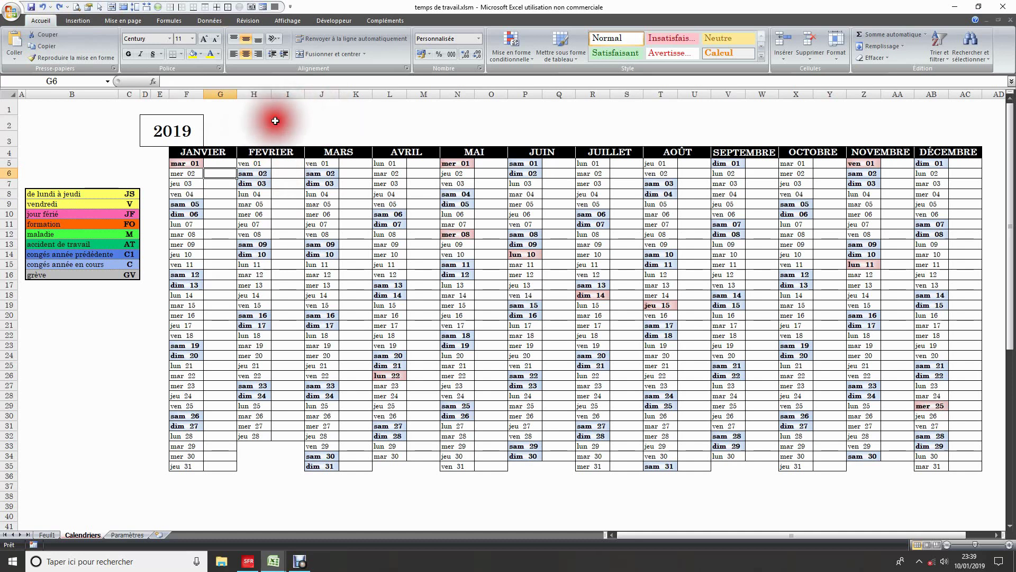
{"action": "left_click", "coordinate": [339, 24]}
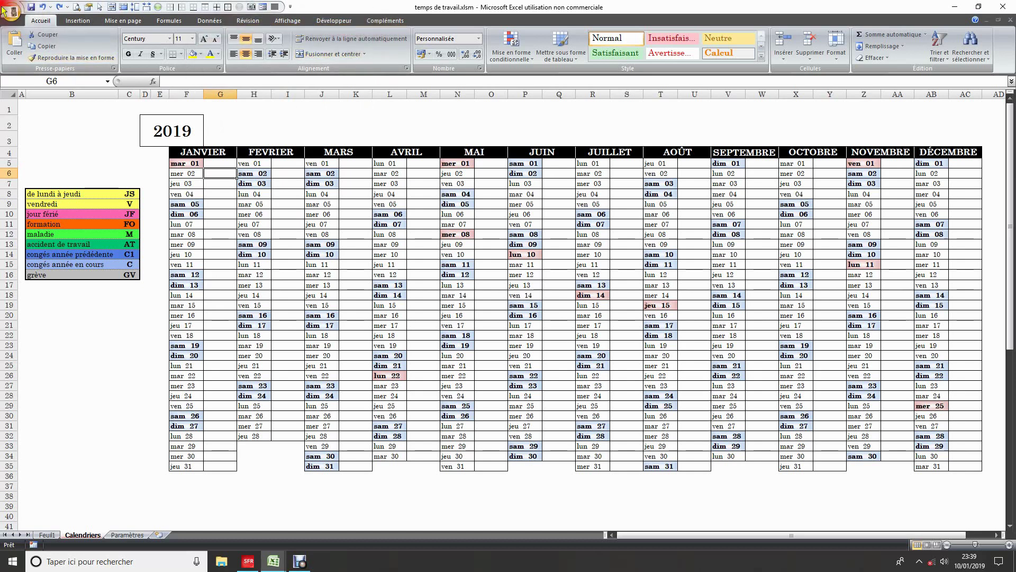
{"action": "left_click", "coordinate": [10, 11]}
{"action": "left_click", "coordinate": [227, 244]}
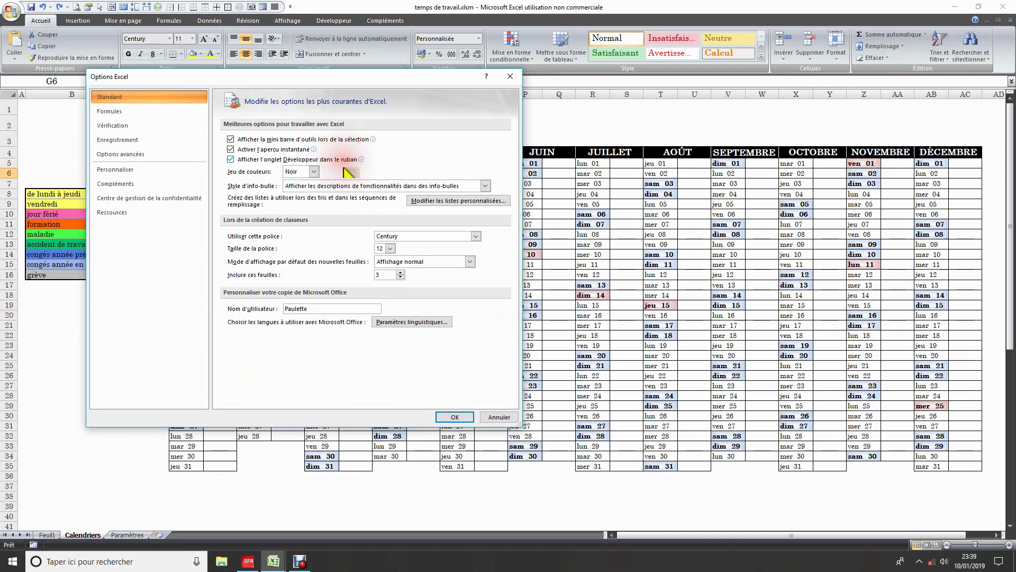
{"action": "left_click", "coordinate": [456, 418]}
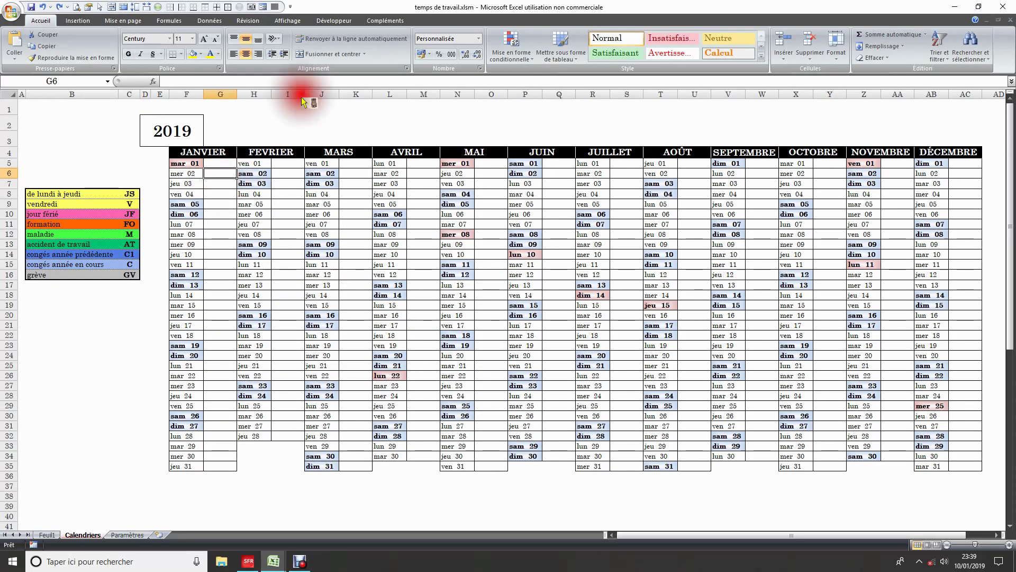
{"action": "left_click", "coordinate": [334, 20]}
Step: Open the Visual Basic editor and review lundi_jeudi's With Selection and If Not Intersect lines
{"action": "left_click", "coordinate": [16, 48]}
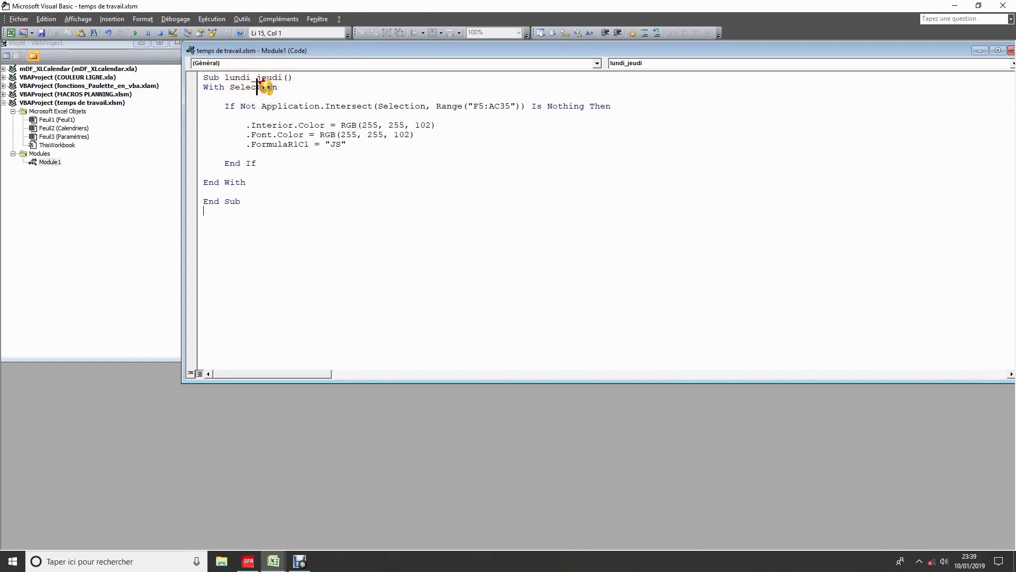
{"action": "left_click", "coordinate": [238, 85]}
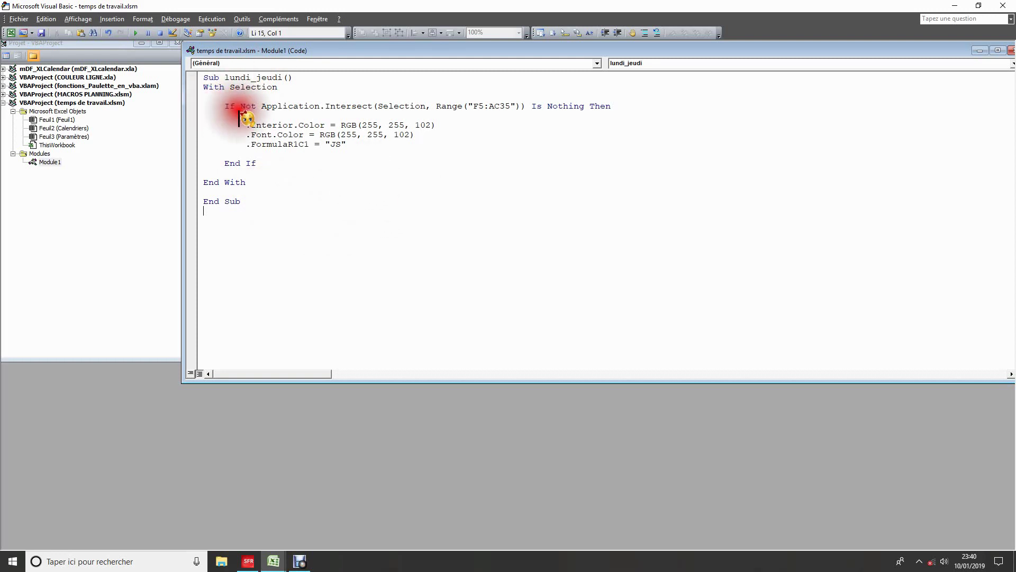
{"action": "left_click", "coordinate": [225, 112]}
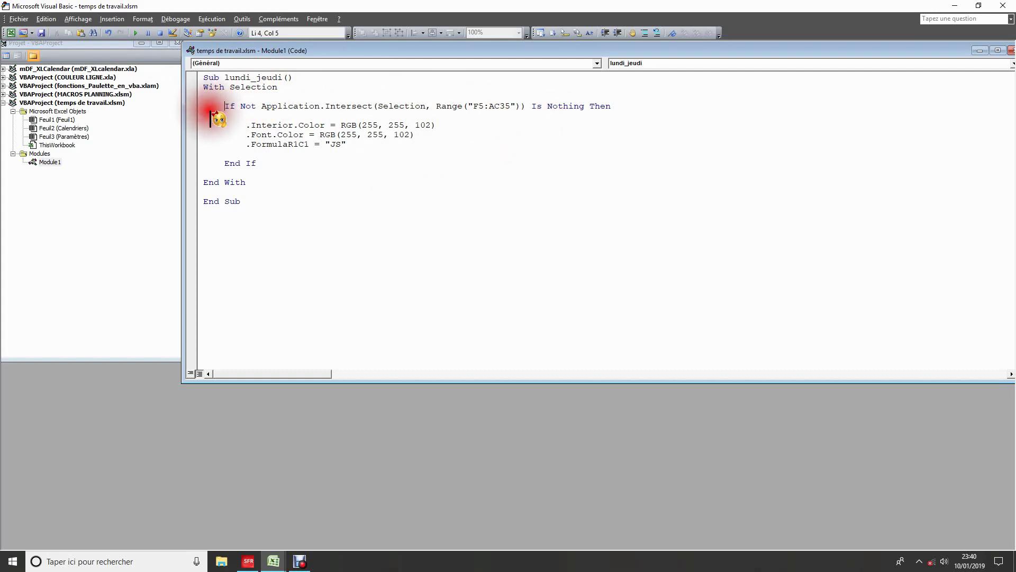
{"action": "left_click", "coordinate": [467, 153]}
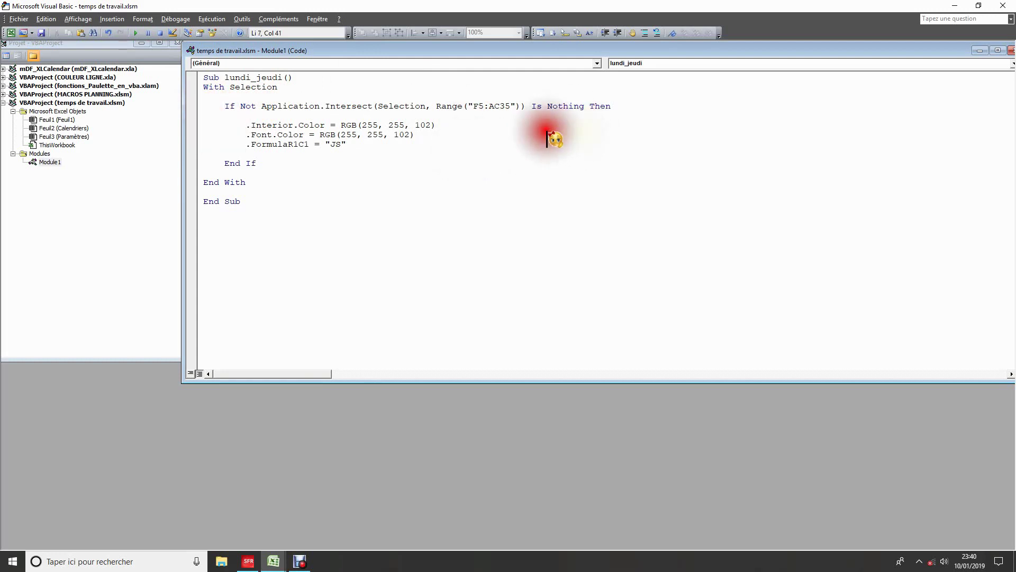
{"action": "left_click", "coordinate": [476, 136]}
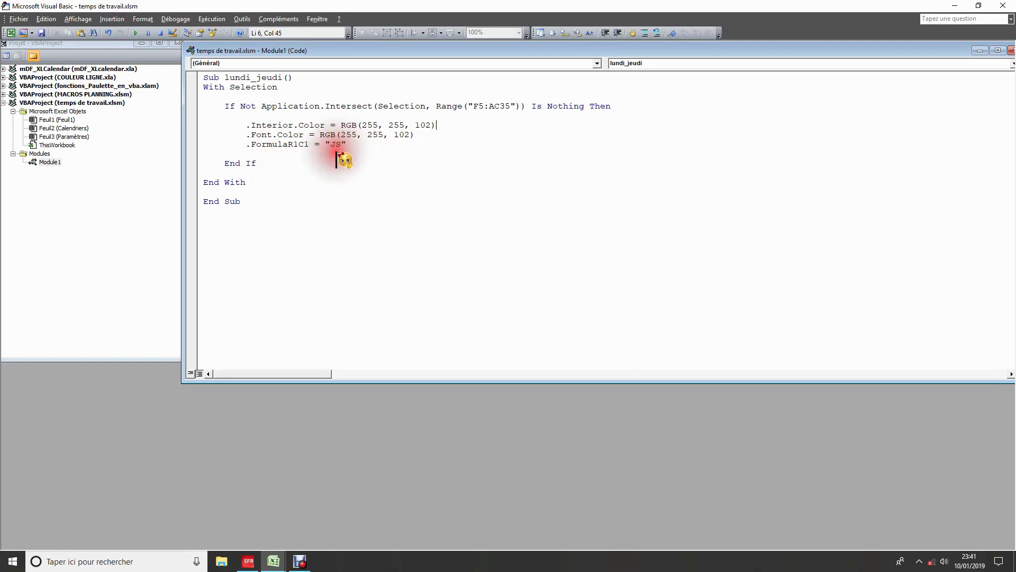
{"action": "left_click", "coordinate": [334, 158]}
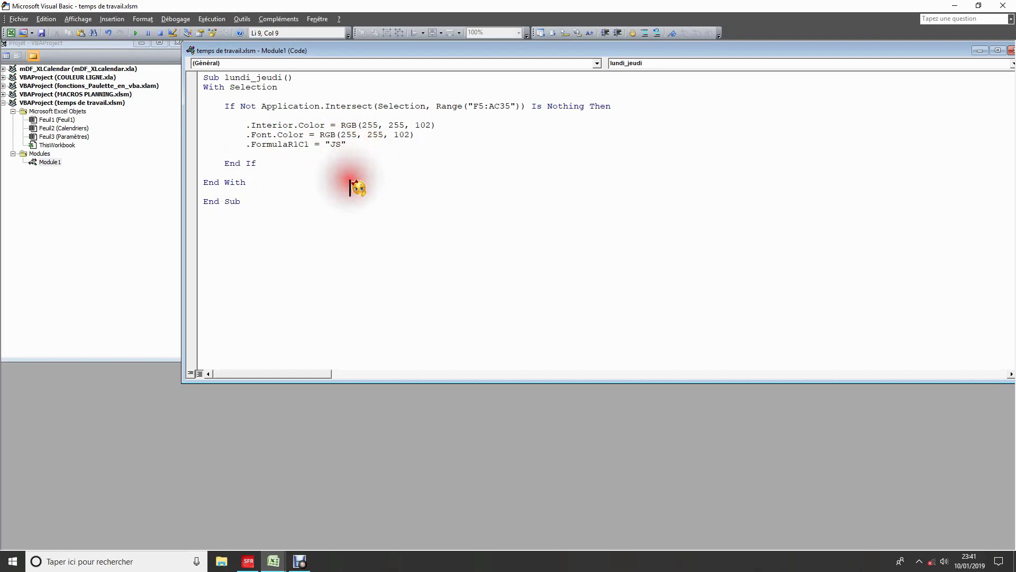
{"action": "left_click", "coordinate": [216, 220]}
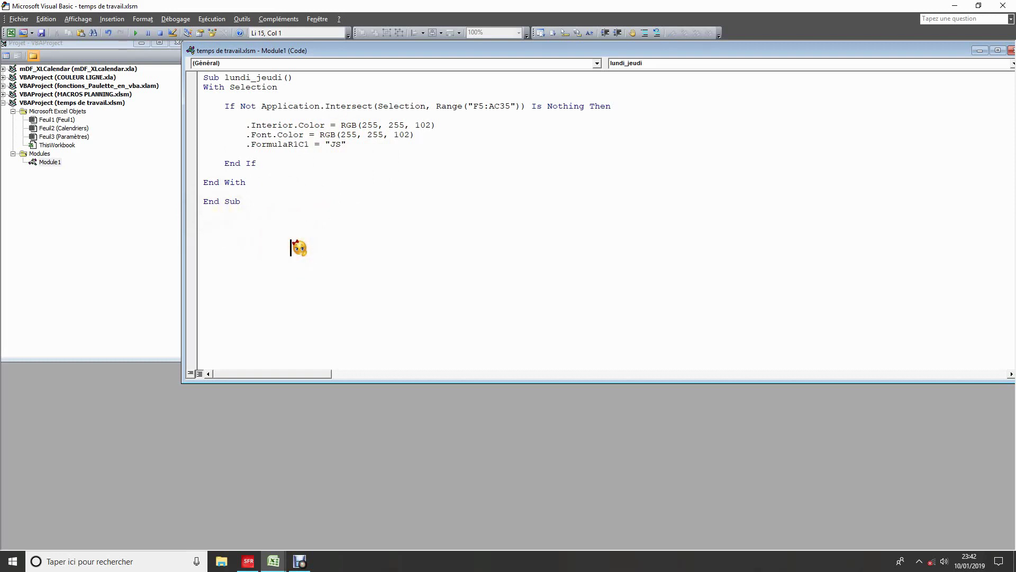
Step: Select G6:G7 (2–3 January) and run the lundi_jeudi macro on them
{"action": "left_click", "coordinate": [11, 35]}
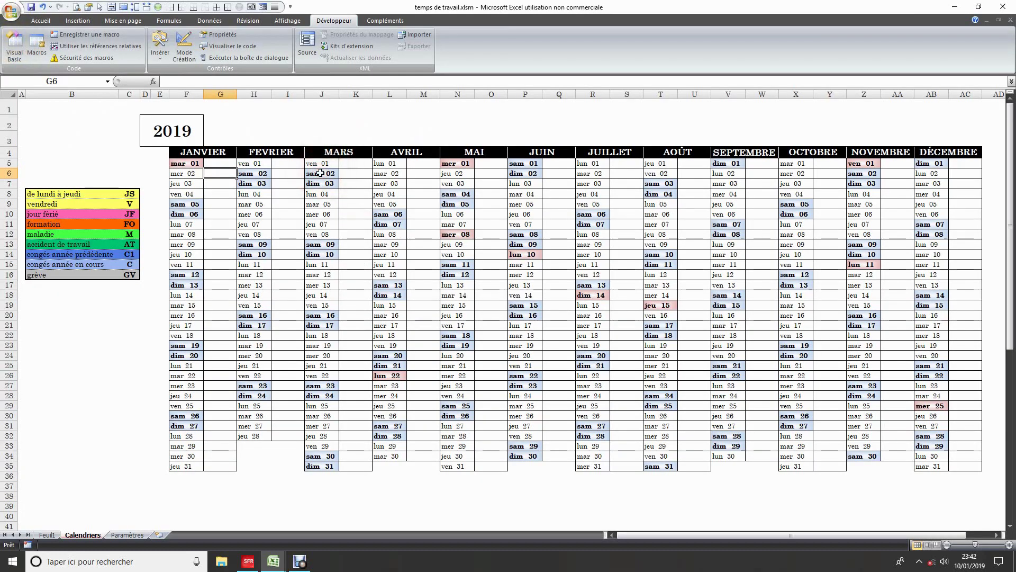
{"action": "left_click", "coordinate": [344, 152]}
{"action": "left_click", "coordinate": [224, 175]}
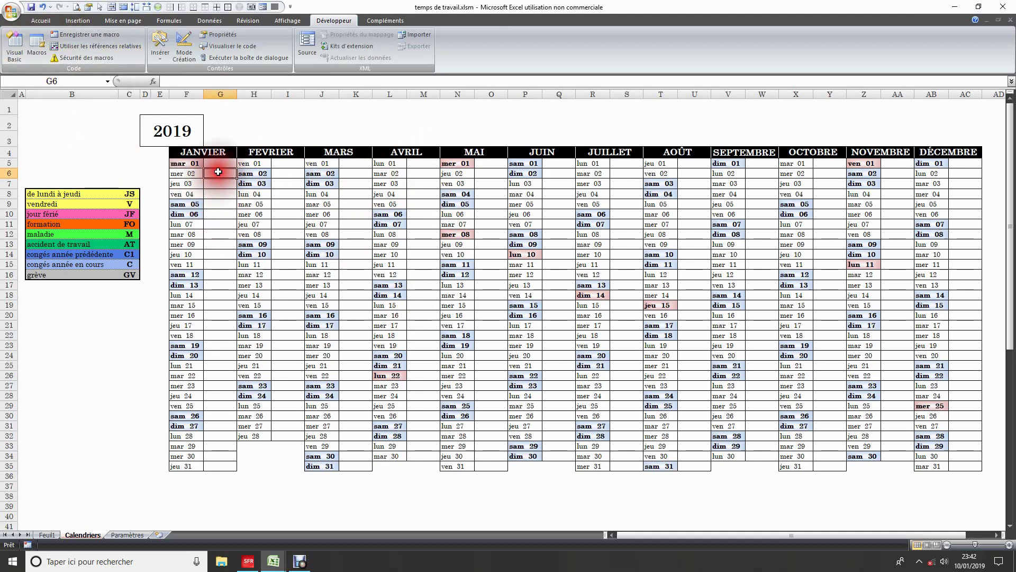
{"action": "left_click_drag", "start_coordinate": [219, 172], "coordinate": [217, 182]}
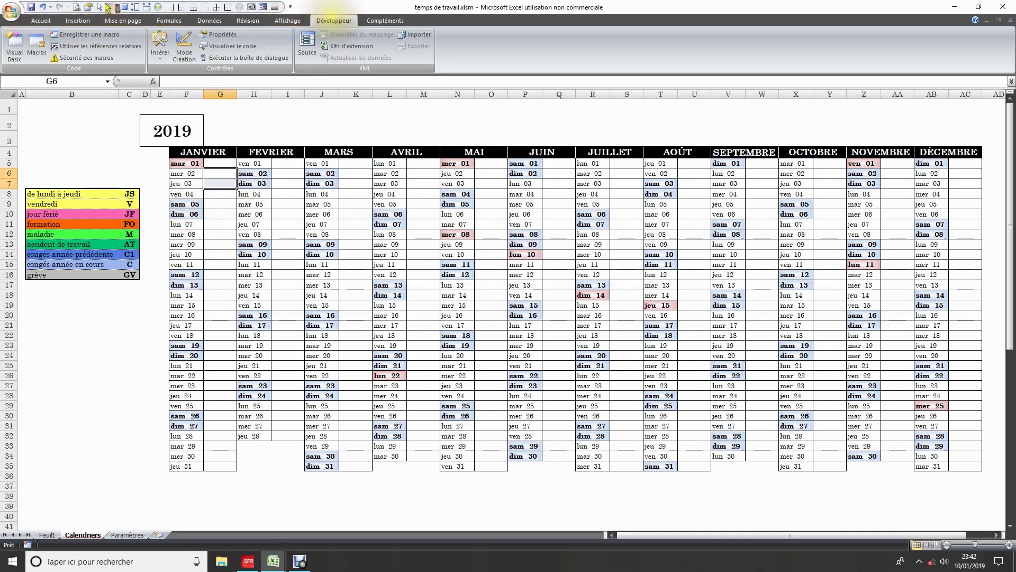
{"action": "left_click", "coordinate": [39, 50]}
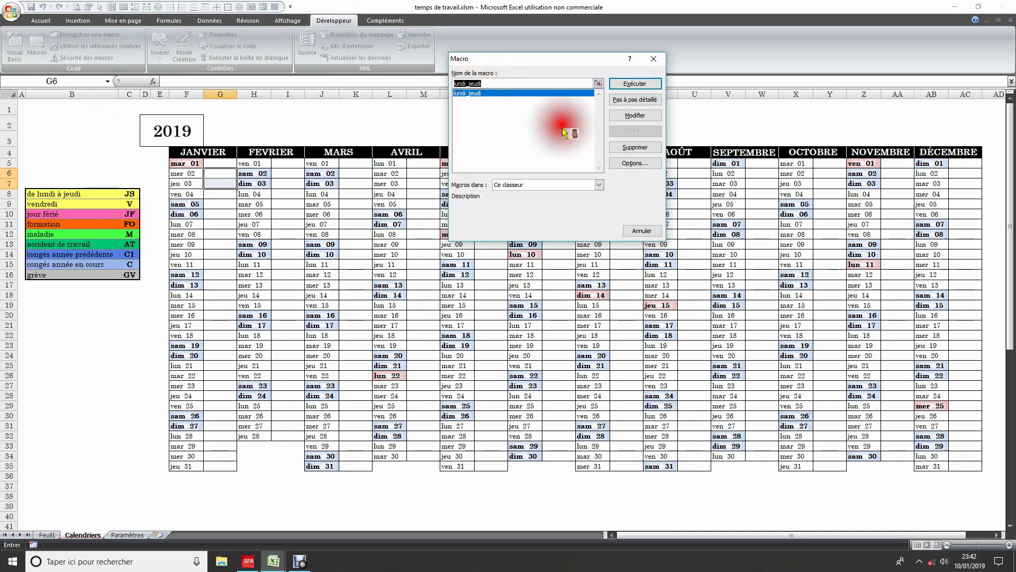
{"action": "left_click", "coordinate": [635, 84]}
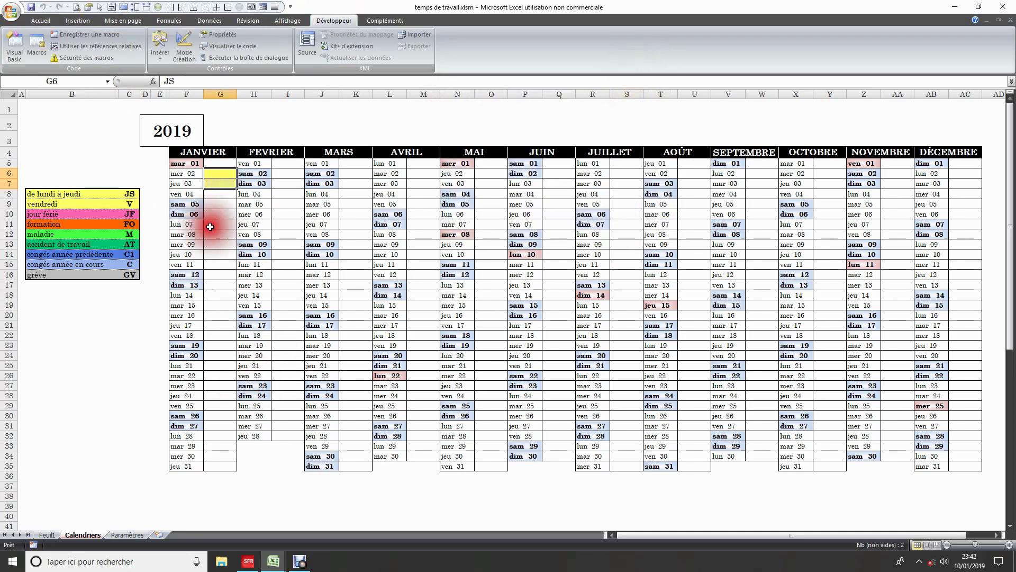
Step: Check that G7 now holds JS on yellow, then select the legend's V code cell
{"action": "left_click", "coordinate": [224, 213]}
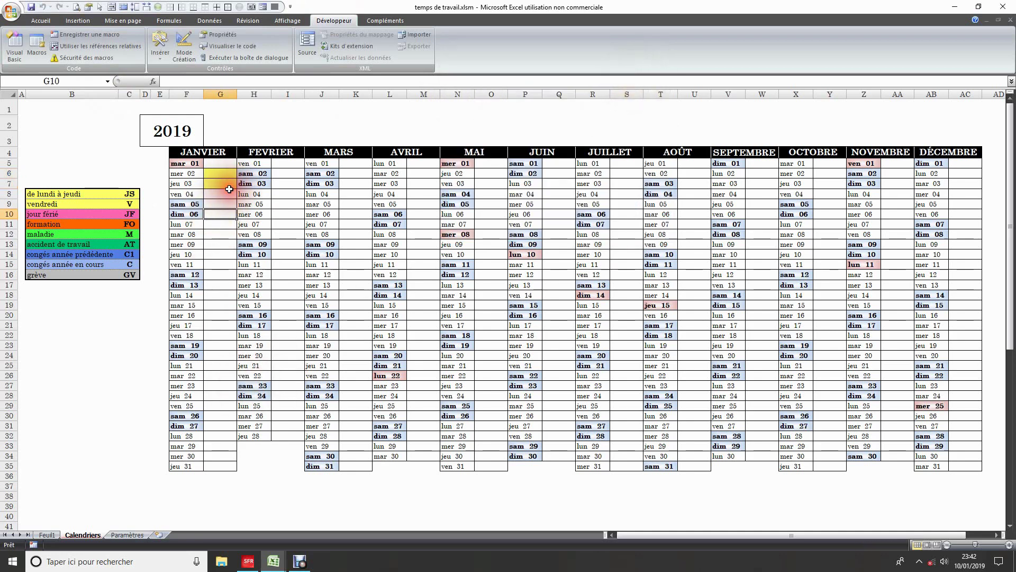
{"action": "left_click", "coordinate": [230, 188]}
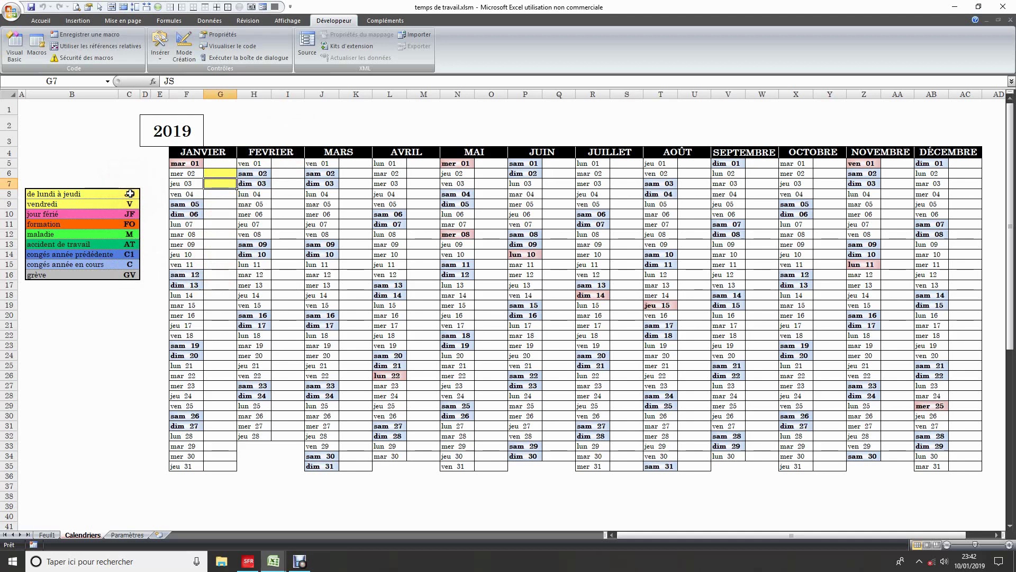
{"action": "left_click", "coordinate": [133, 206]}
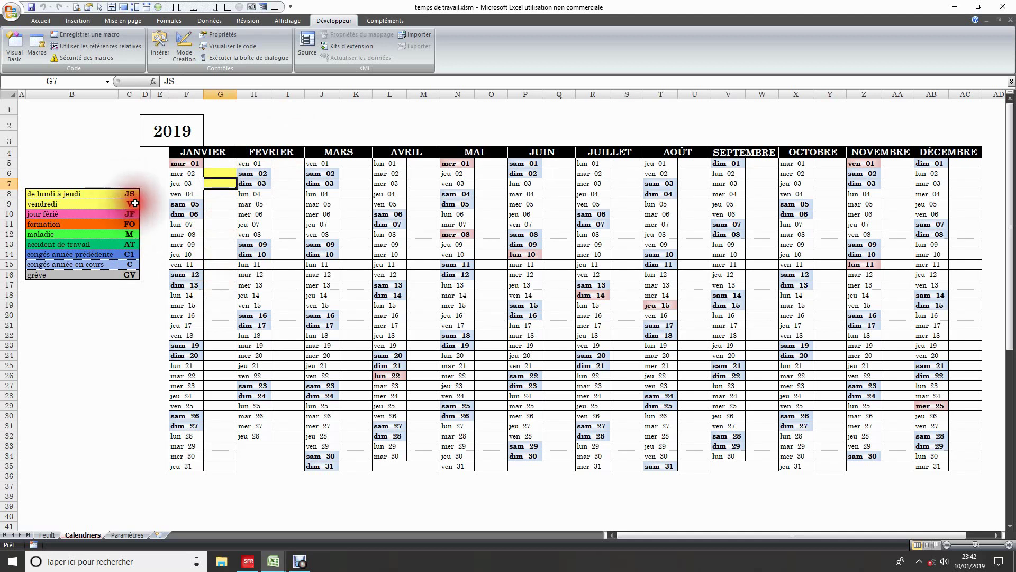
{"action": "left_click", "coordinate": [133, 204]}
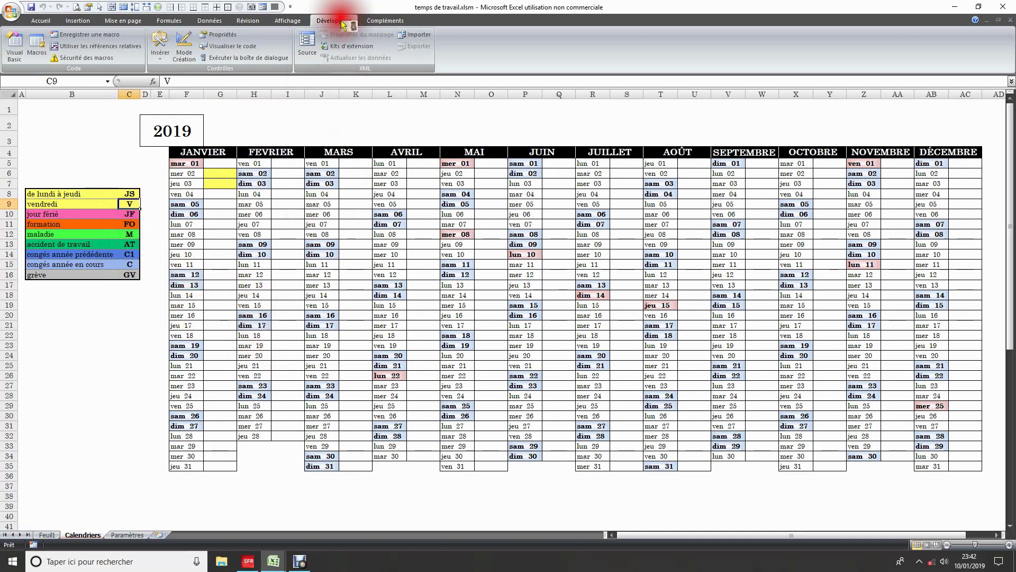
Step: Copy the whole lundi_jeudi macro, paste it below End Sub, and select the copy's name
{"action": "left_click", "coordinate": [16, 46]}
{"action": "left_click_drag", "start_coordinate": [205, 79], "coordinate": [258, 210]}
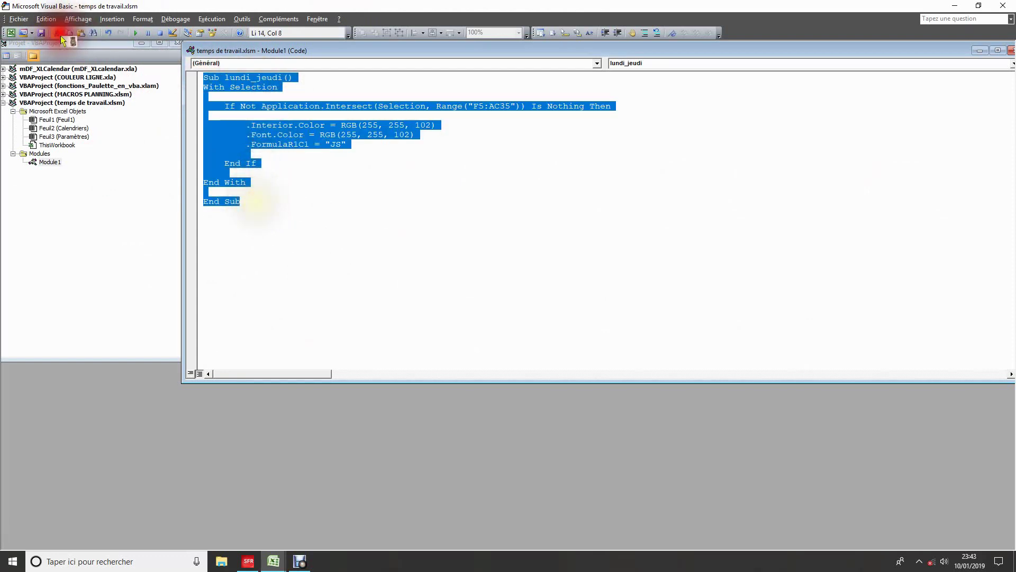
{"action": "left_click", "coordinate": [211, 220]}
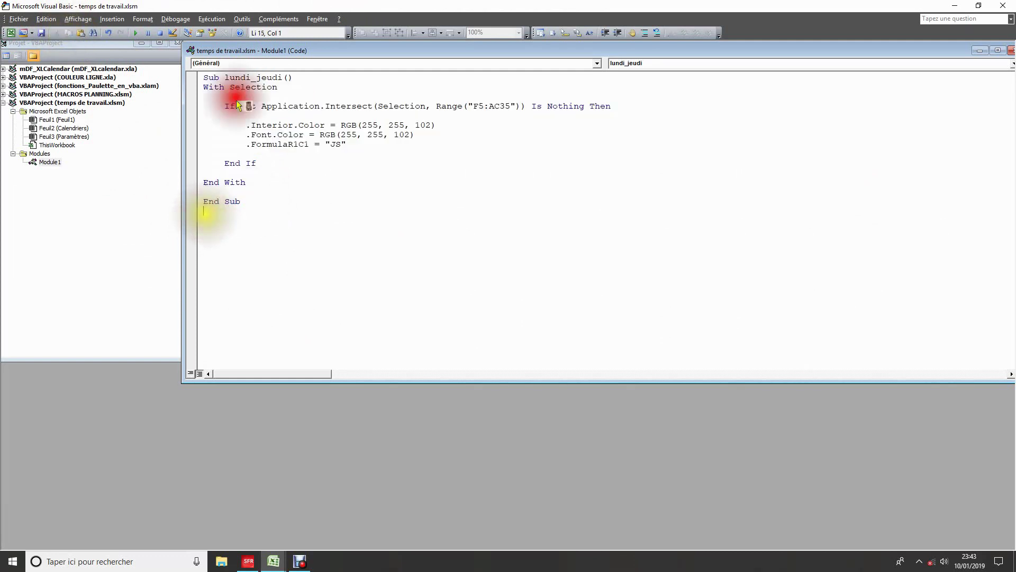
{"action": "left_click", "coordinate": [81, 32]}
{"action": "left_click", "coordinate": [326, 325]}
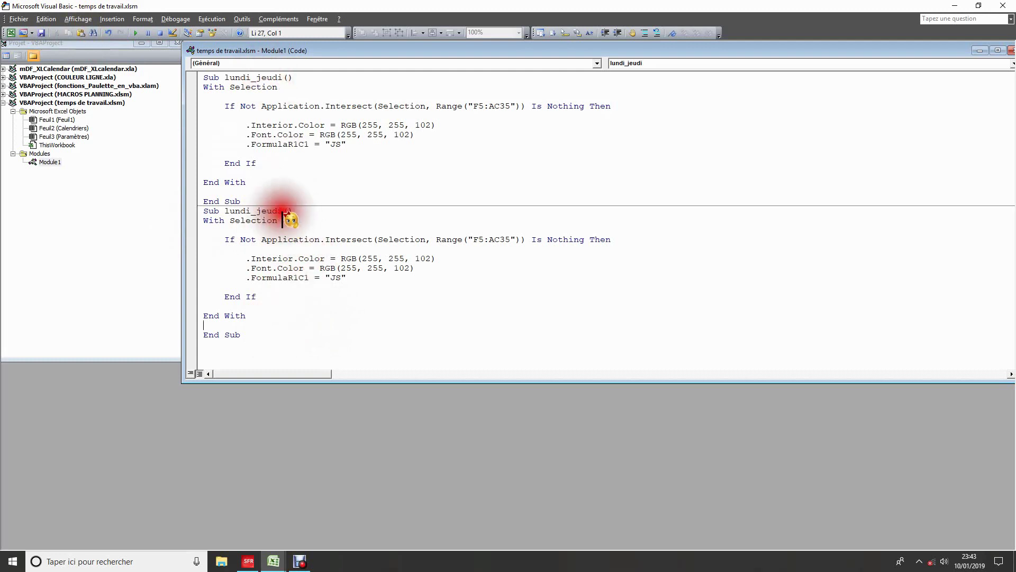
{"action": "left_click_drag", "start_coordinate": [283, 211], "coordinate": [212, 222]}
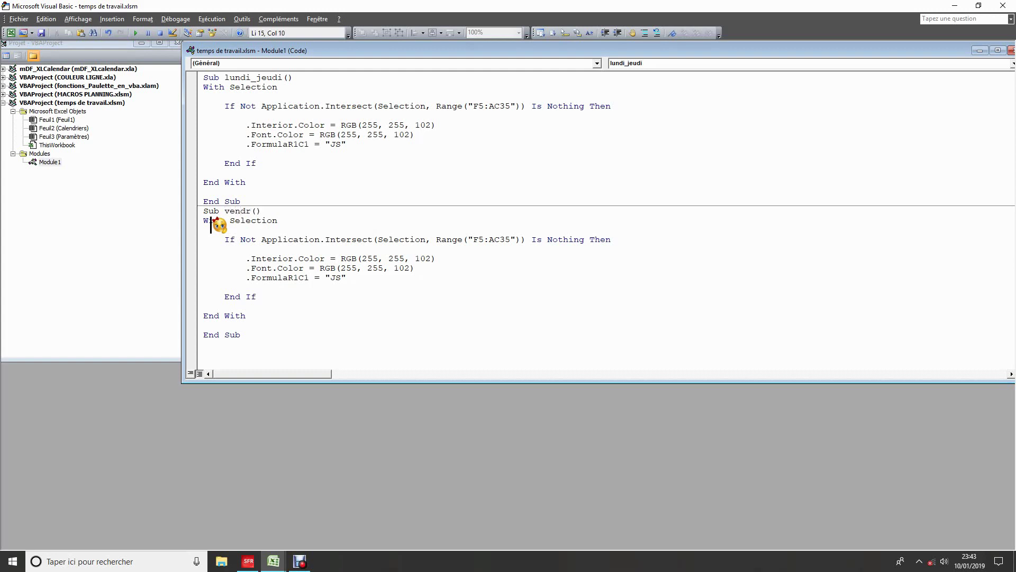
{"action": "type", "text": "edi"}
Step: Rename the copied Sub to vendredi and change the code it enters from "JS" to "V"
{"action": "left_click", "coordinate": [216, 221]}
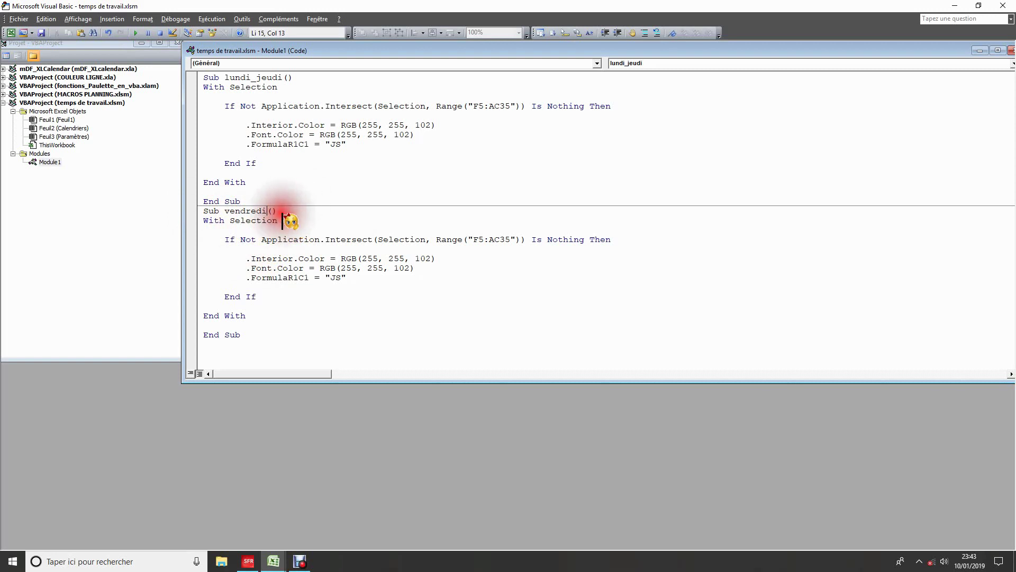
{"action": "left_click", "coordinate": [475, 251]}
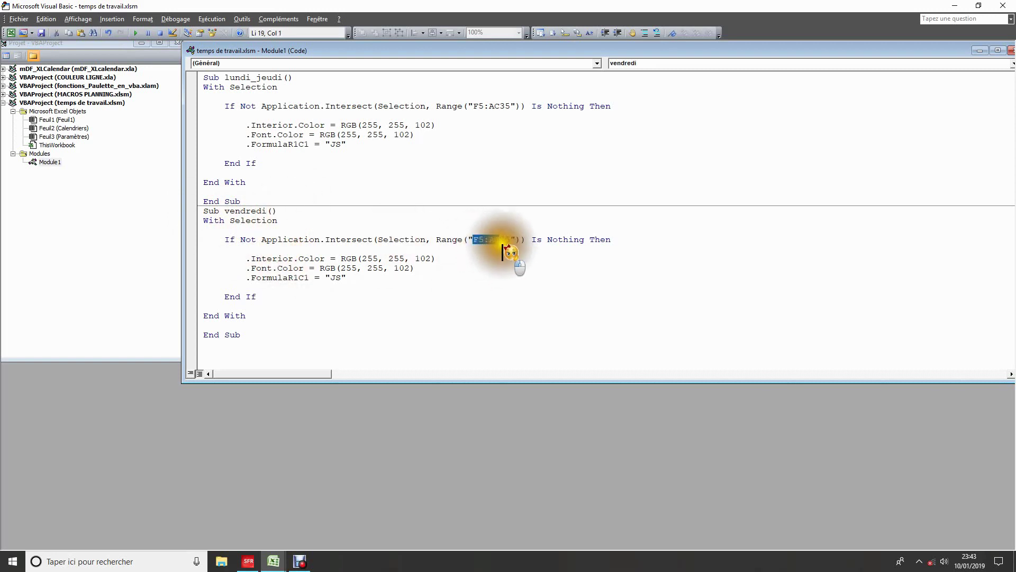
{"action": "left_click_drag", "start_coordinate": [478, 251], "coordinate": [501, 271]}
{"action": "left_click", "coordinate": [501, 271]}
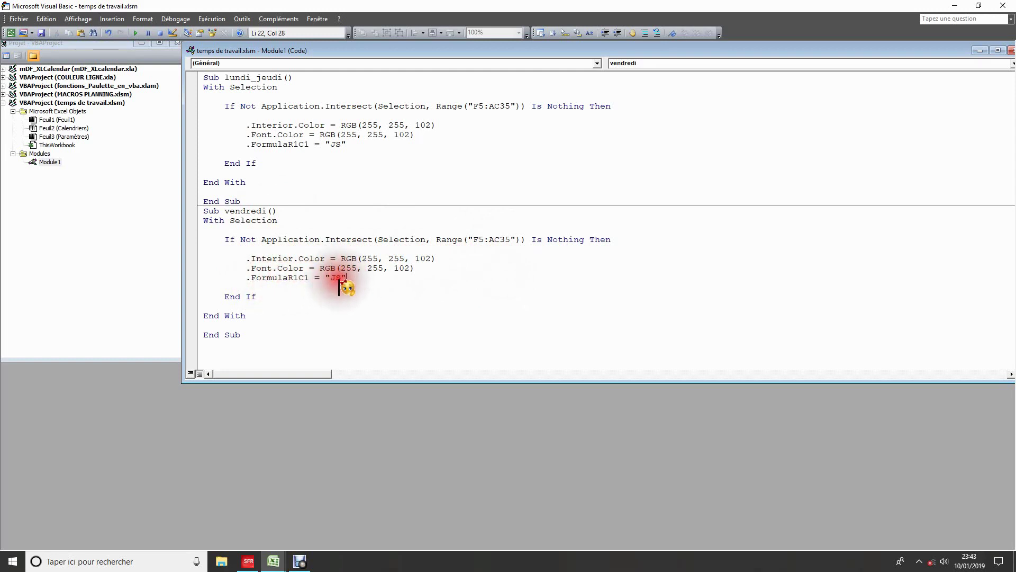
{"action": "left_click_drag", "start_coordinate": [341, 286], "coordinate": [297, 355]}
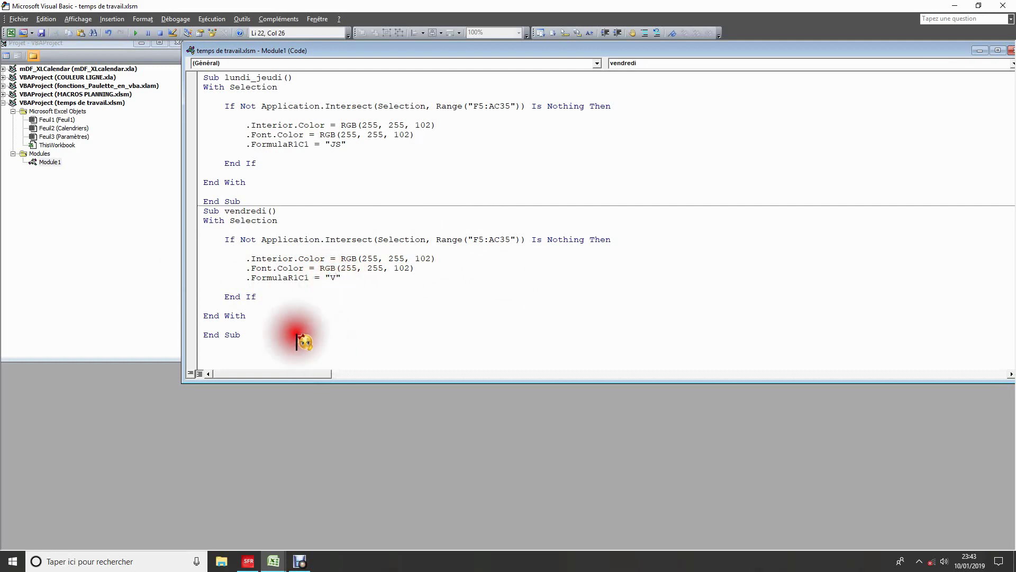
{"action": "left_click", "coordinate": [297, 355]}
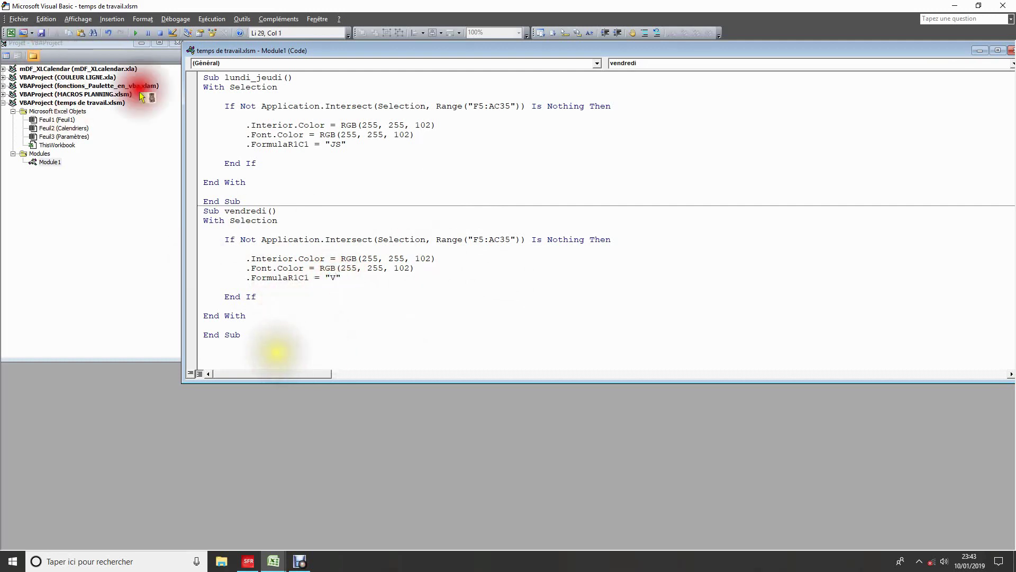
Step: Run the vendredi macro on G8 (Friday 4 January), then select cell I2 outside the calendar
{"action": "left_click", "coordinate": [11, 37]}
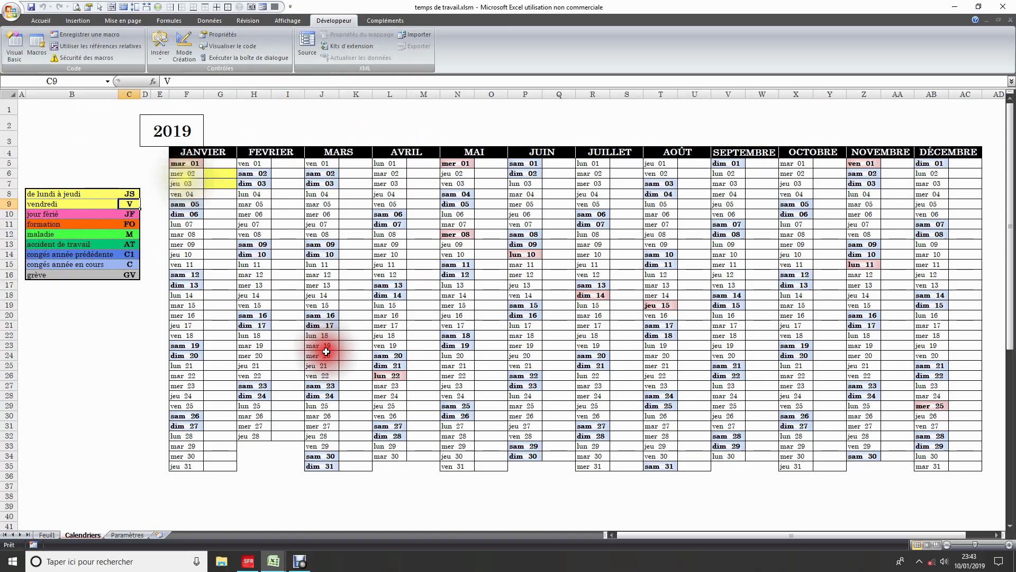
{"action": "left_click", "coordinate": [220, 194]}
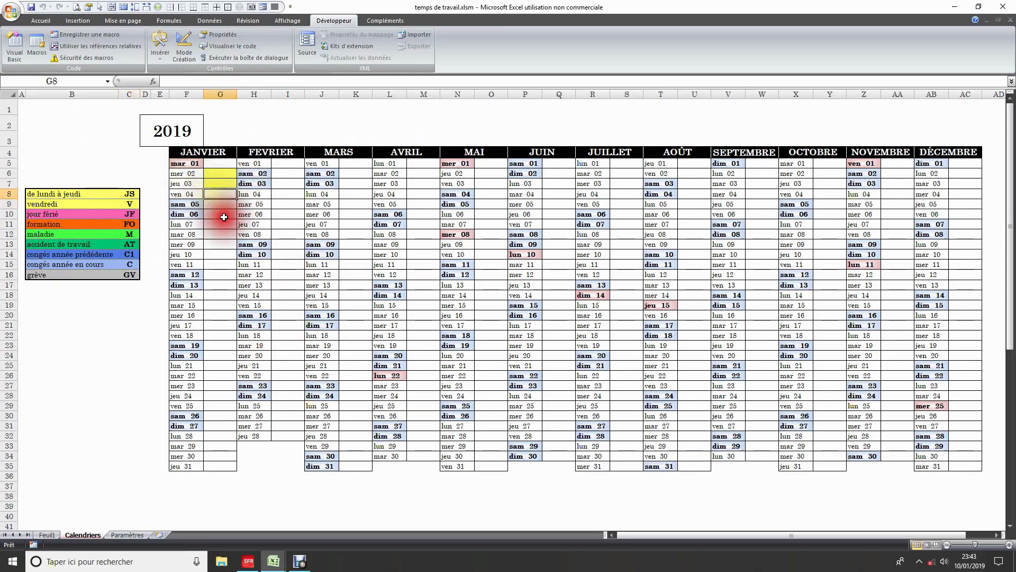
{"action": "left_click", "coordinate": [346, 21]}
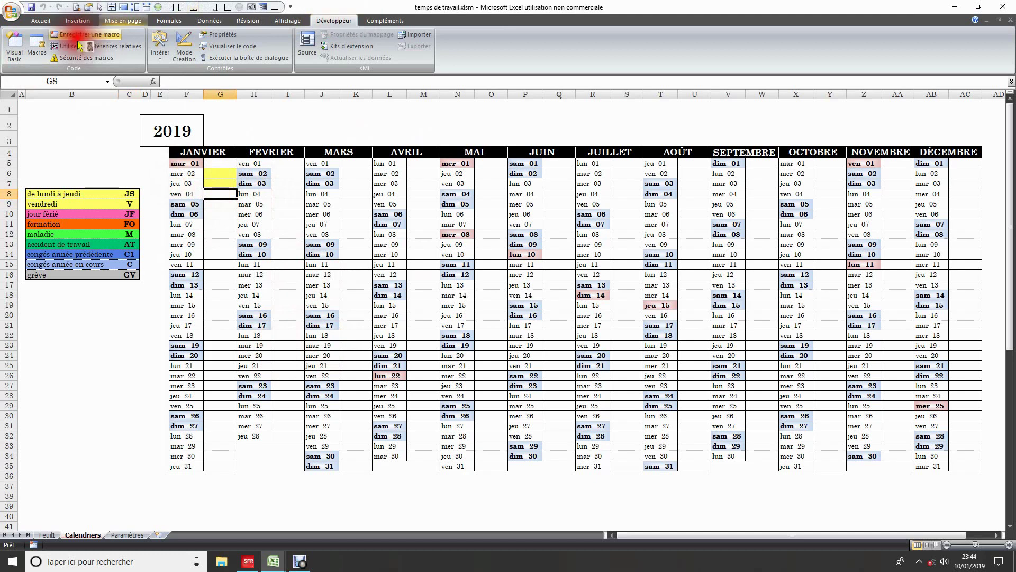
{"action": "left_click", "coordinate": [45, 52]}
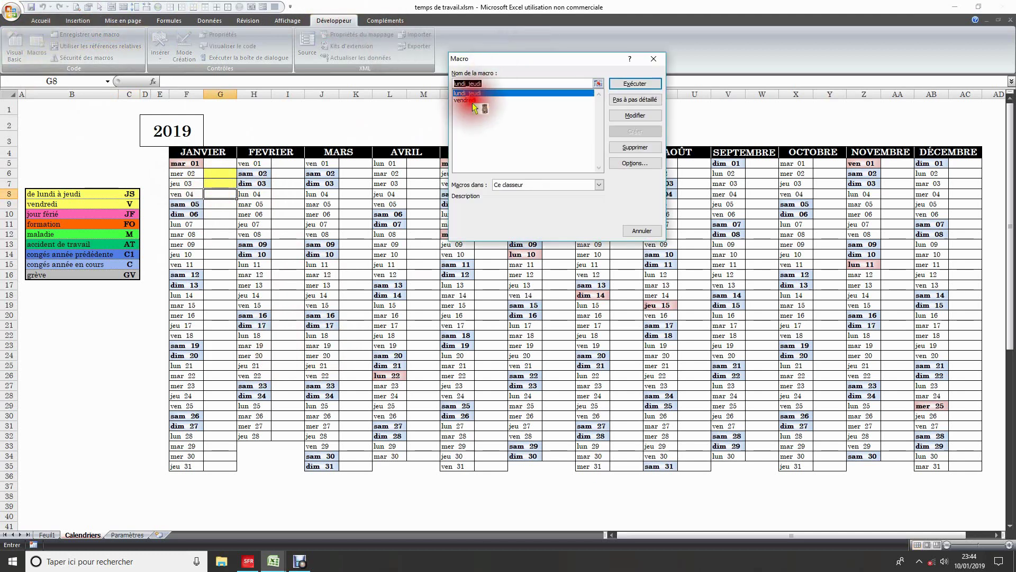
{"action": "left_click", "coordinate": [635, 83]}
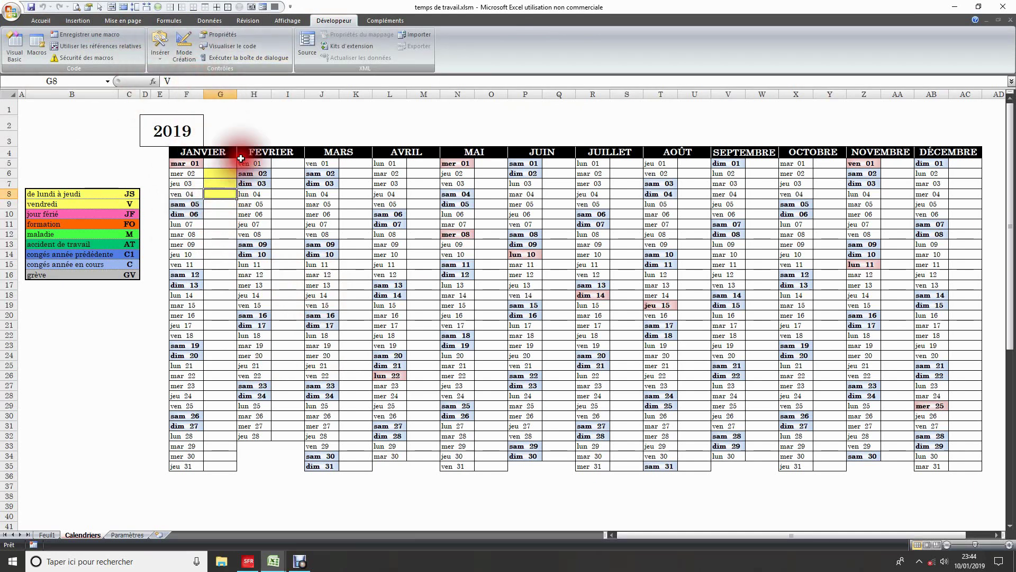
{"action": "left_click", "coordinate": [303, 121]}
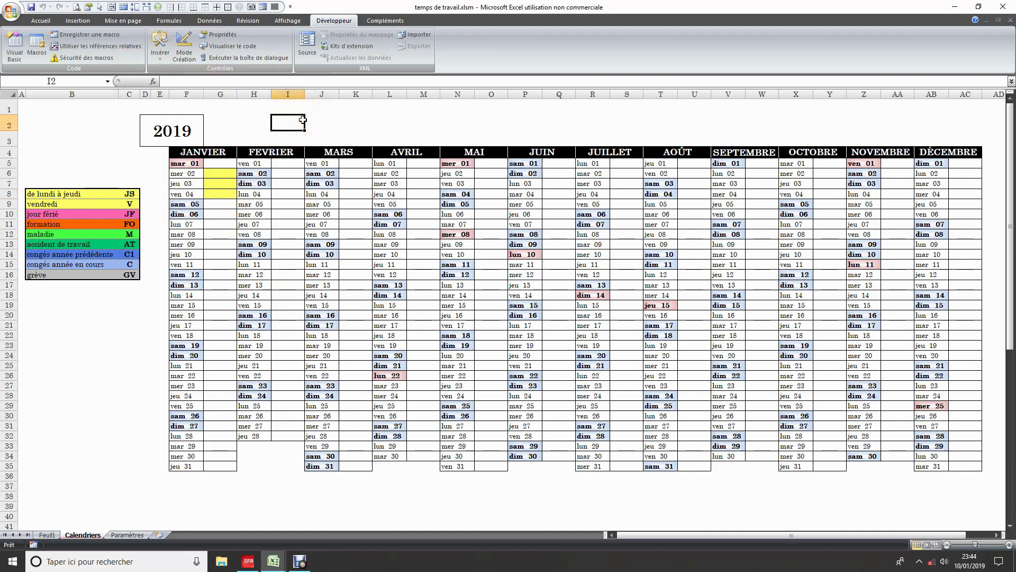
Step: Run lundi_jeudi on cell I2 to test that cells outside F5:AC35 stay unchanged
{"action": "left_click", "coordinate": [365, 112]}
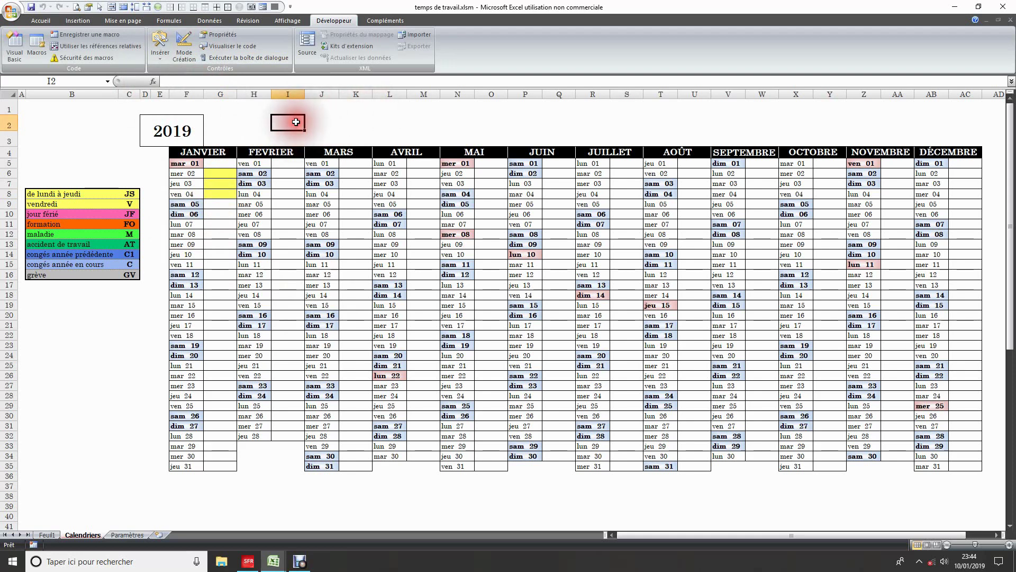
{"action": "left_click", "coordinate": [37, 45]}
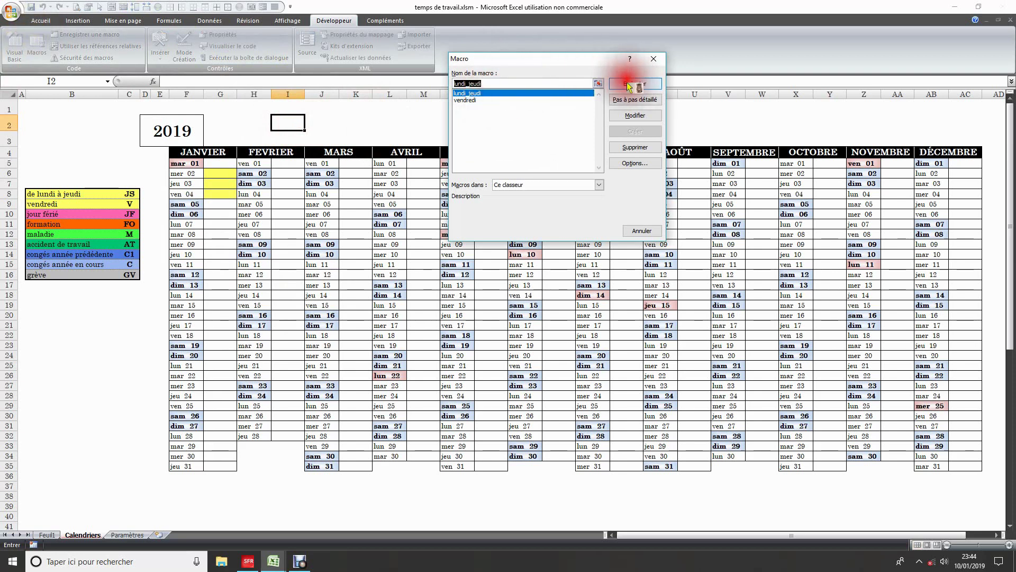
{"action": "left_click", "coordinate": [633, 86]}
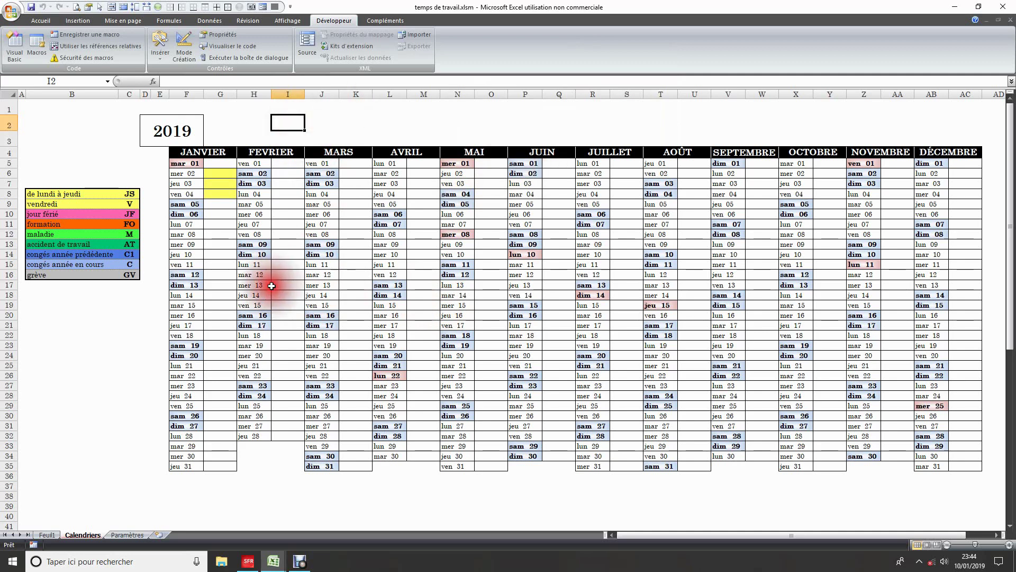
Step: Select cells B25, H38 and X39 outside the grid, then the jour férié legend entry
{"action": "left_click", "coordinate": [116, 364]}
{"action": "left_click", "coordinate": [268, 493]}
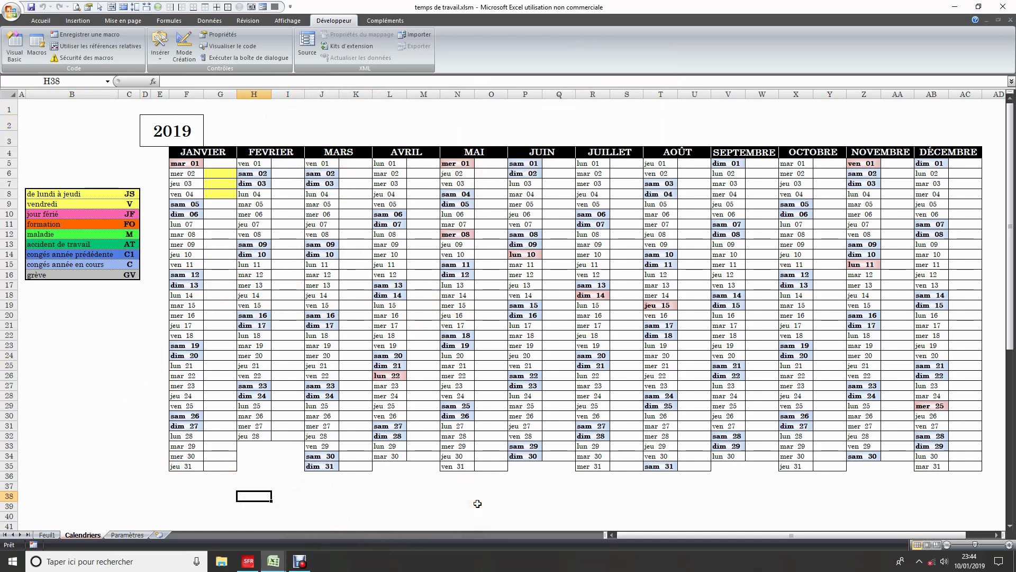
{"action": "left_click", "coordinate": [495, 505]}
{"action": "left_click", "coordinate": [797, 506]}
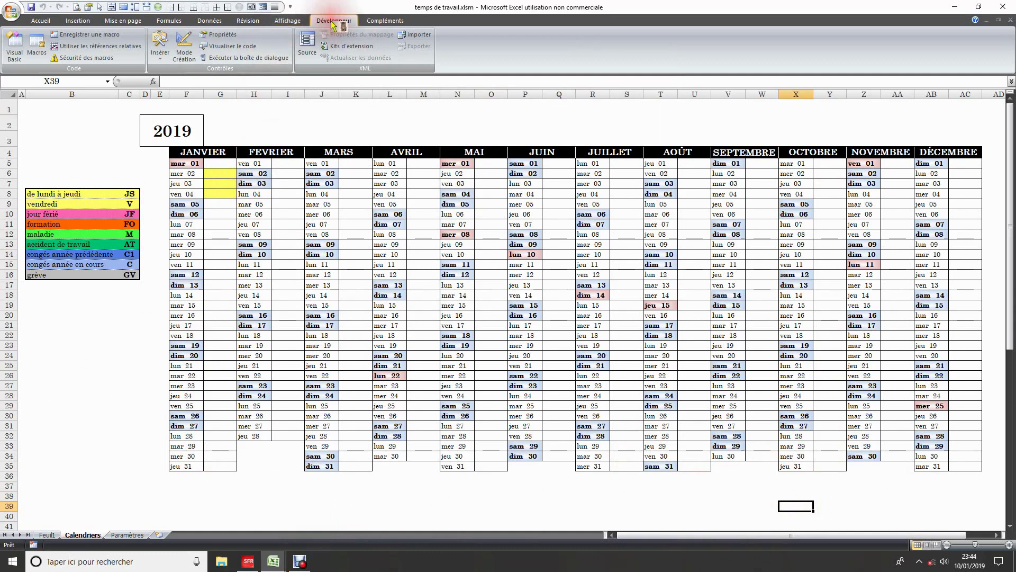
{"action": "left_click", "coordinate": [106, 214]}
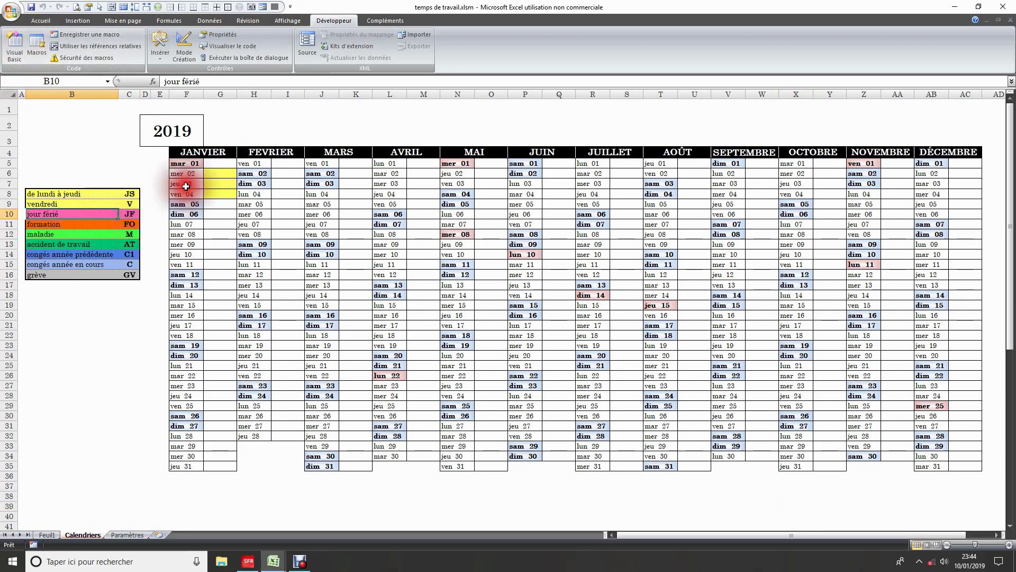
Step: Copy the vendredi macro, paste it at the module's end, and select the copy's name for renaming to férié
{"action": "left_click", "coordinate": [9, 49]}
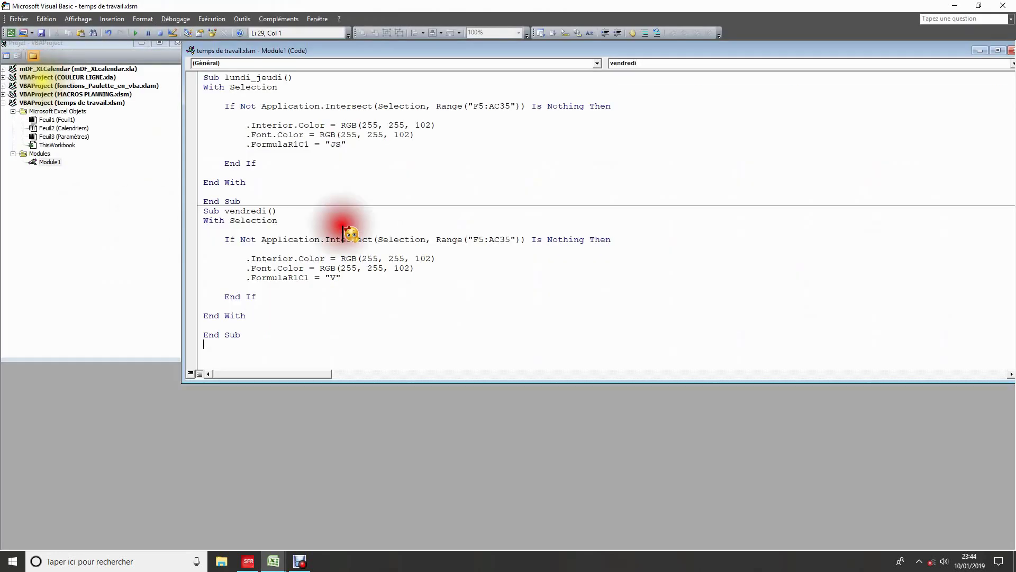
{"action": "left_click_drag", "start_coordinate": [204, 214], "coordinate": [233, 355]}
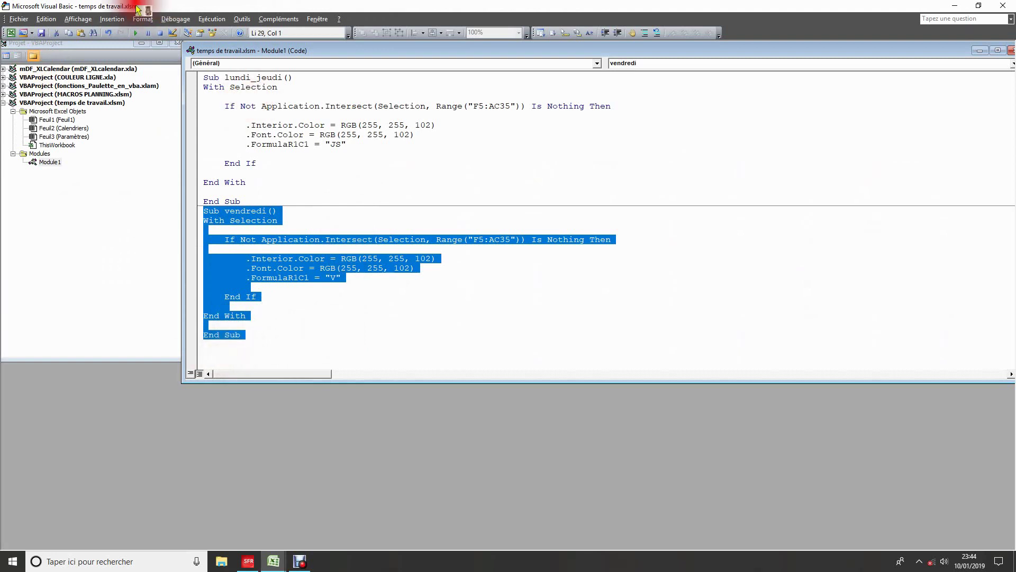
{"action": "left_click", "coordinate": [210, 356]}
{"action": "left_click", "coordinate": [81, 33]}
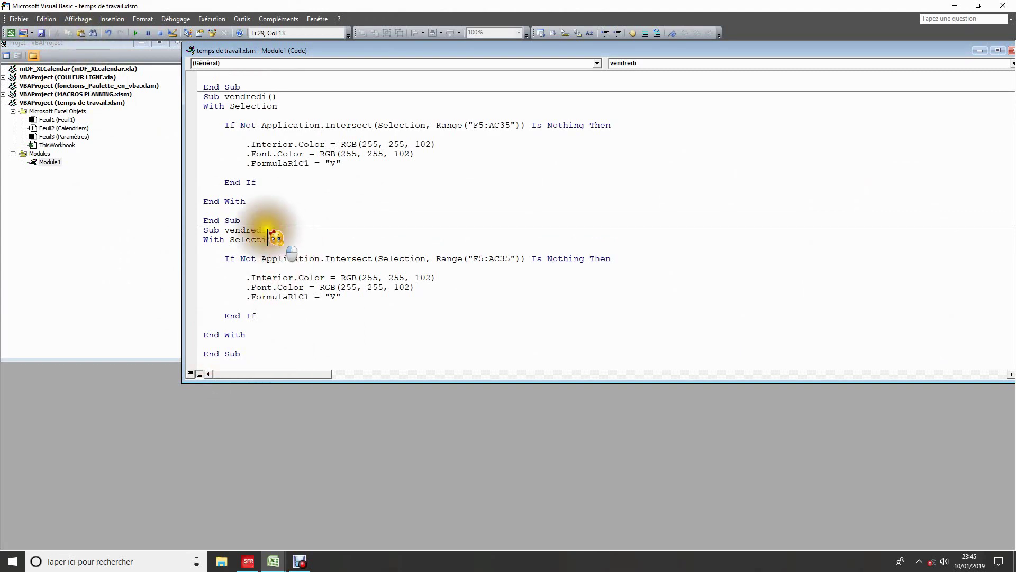
{"action": "left_click_drag", "start_coordinate": [268, 237], "coordinate": [224, 241]}
{"action": "right_click", "coordinate": [216, 249]}
{"action": "type", "text": "férié"}
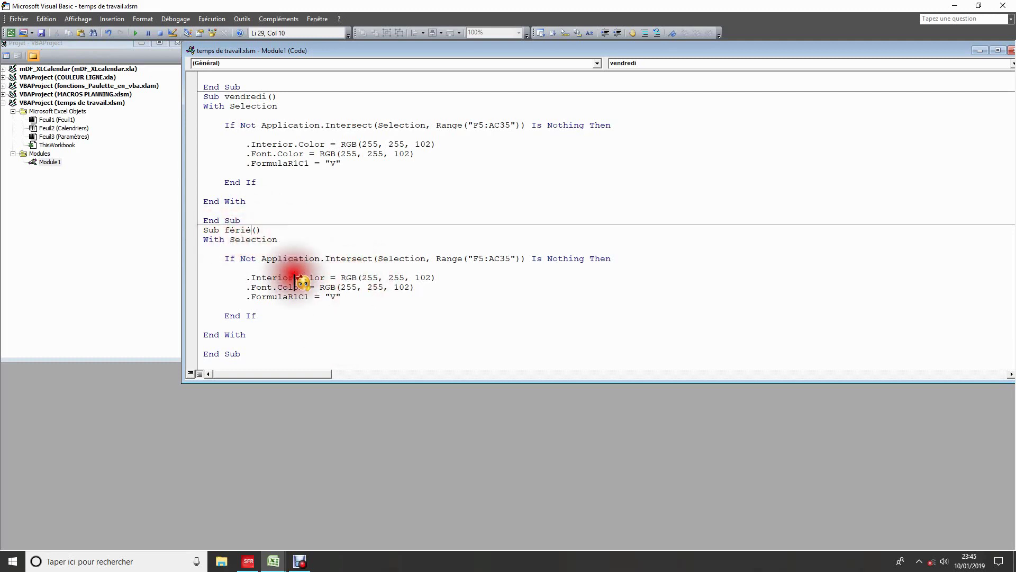
Step: In the férié macro, change the code letter from "V" to "F"
{"action": "left_click", "coordinate": [331, 298]}
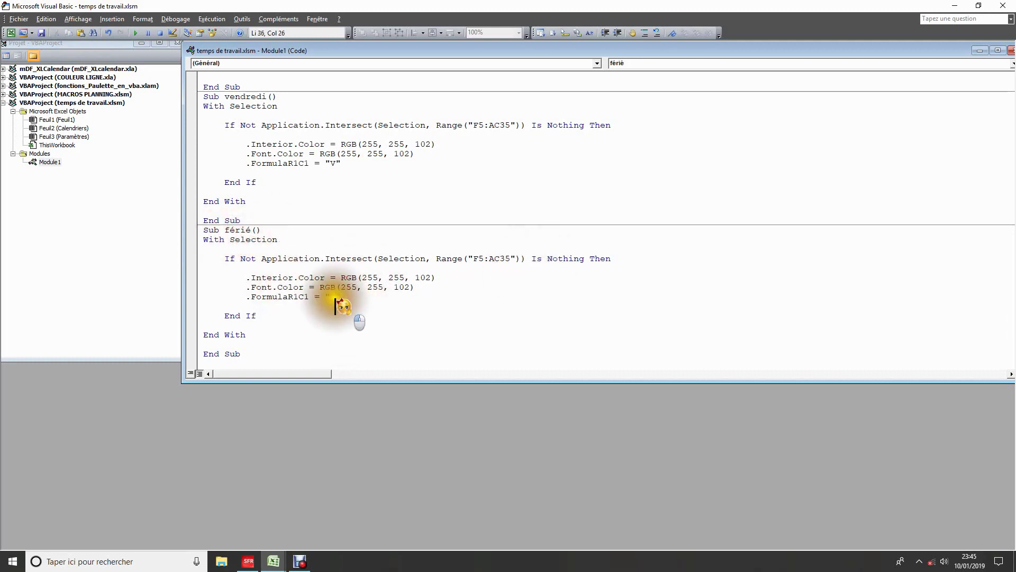
{"action": "double_click", "coordinate": [332, 299]}
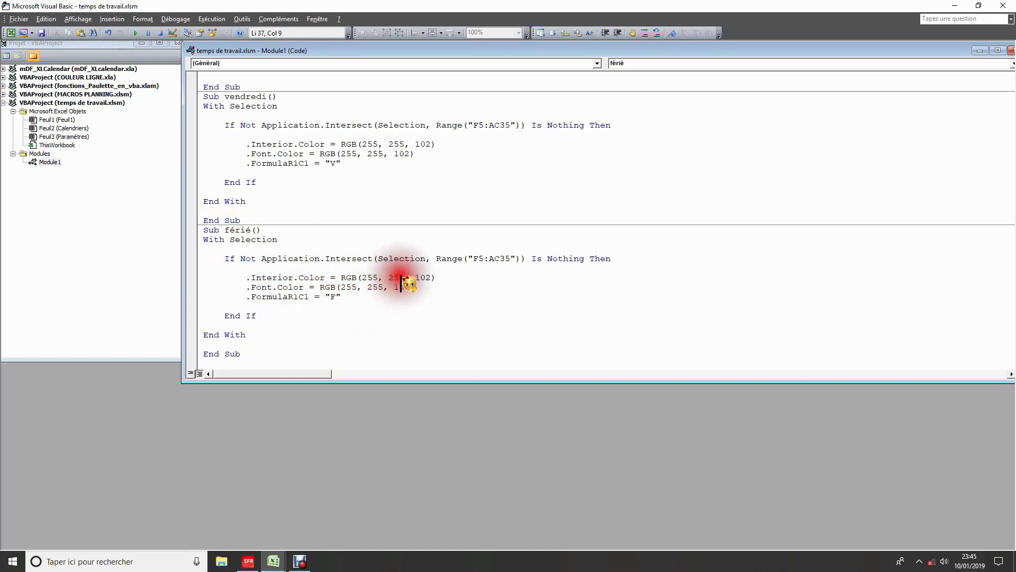
{"action": "left_click", "coordinate": [328, 303]}
{"action": "left_click", "coordinate": [358, 289]}
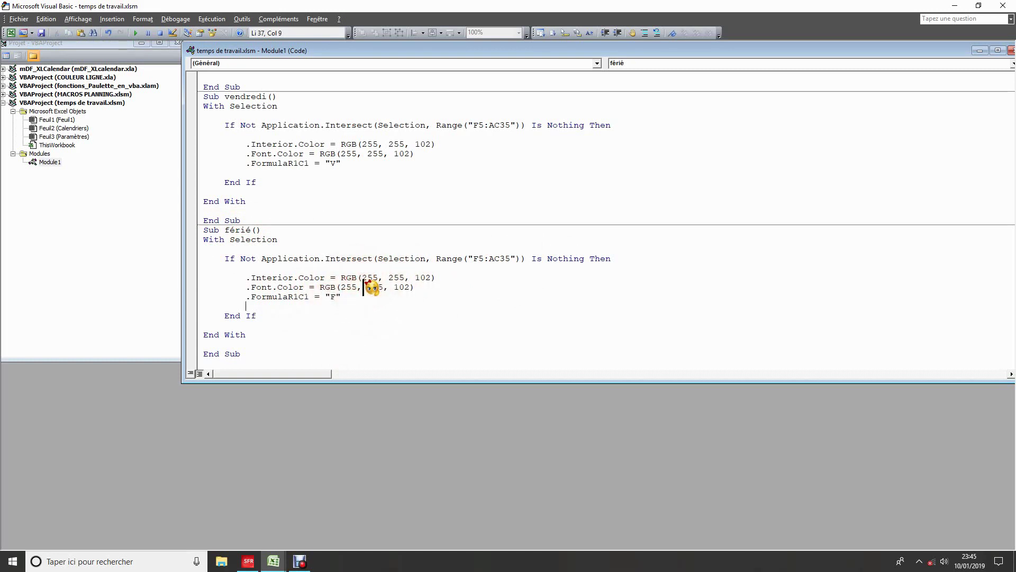
{"action": "left_click", "coordinate": [364, 287]}
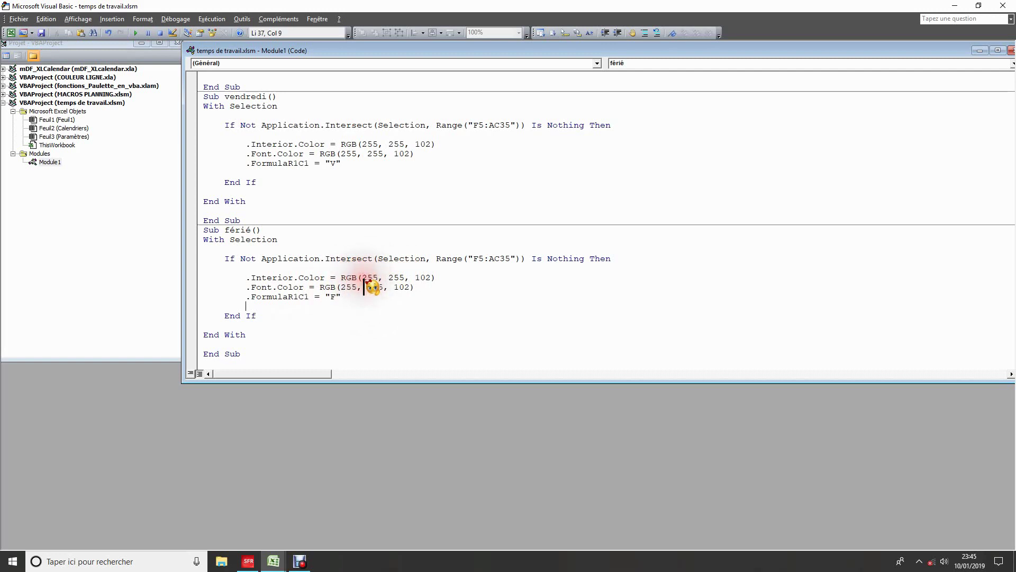
{"action": "left_click", "coordinate": [366, 289]}
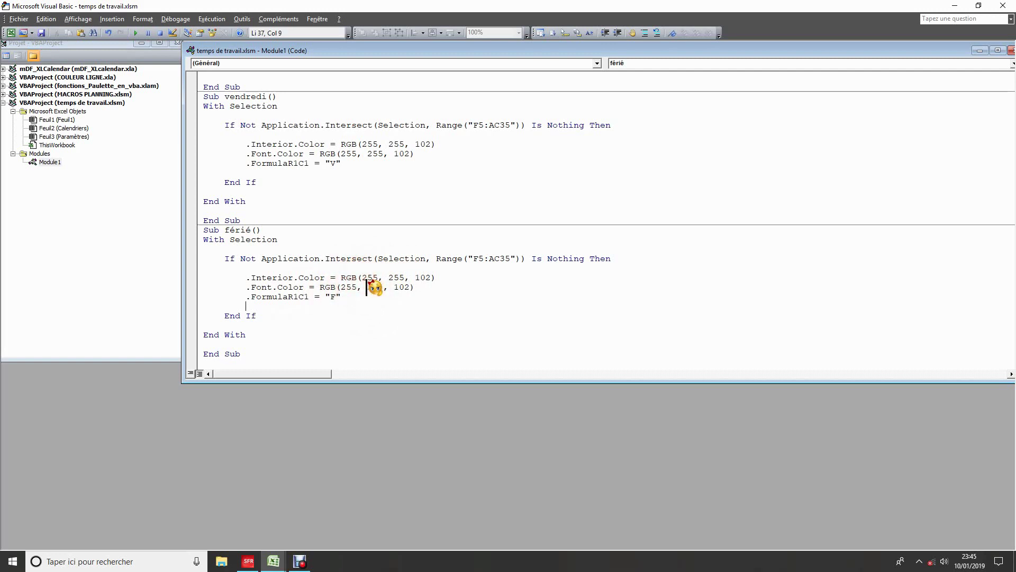
{"action": "left_click", "coordinate": [366, 289]}
{"action": "left_click", "coordinate": [369, 287]}
{"action": "left_click", "coordinate": [380, 288]}
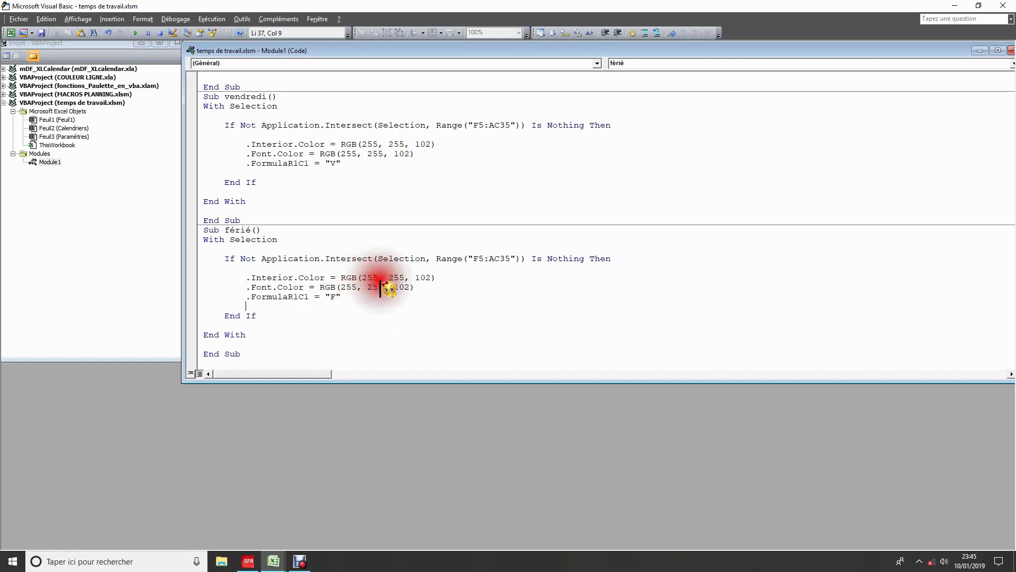
Step: Set the férié fill colour to RGB(255, 101, 178) and copy that value
{"action": "double_click", "coordinate": [396, 278]}
{"action": "type", "text": "101"}
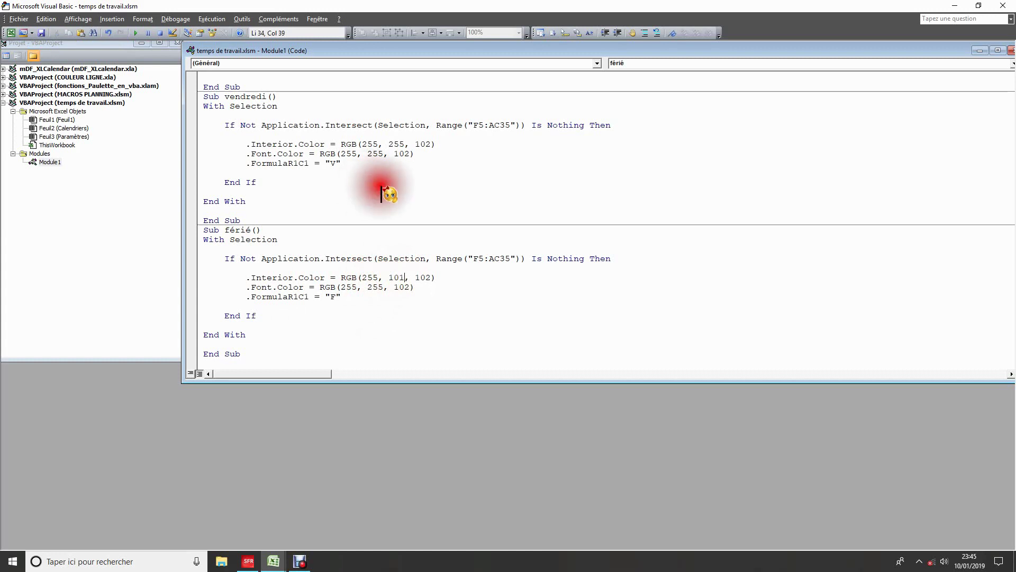
{"action": "left_click", "coordinate": [421, 280]}
{"action": "key", "text": "BackSpace"}
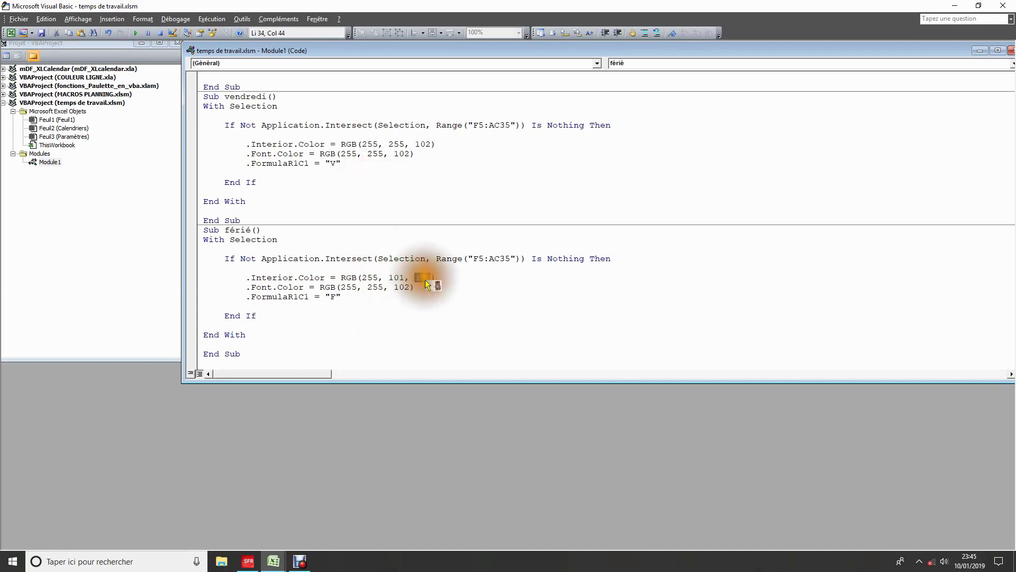
{"action": "type", "text": "178"}
{"action": "left_click", "coordinate": [343, 281]}
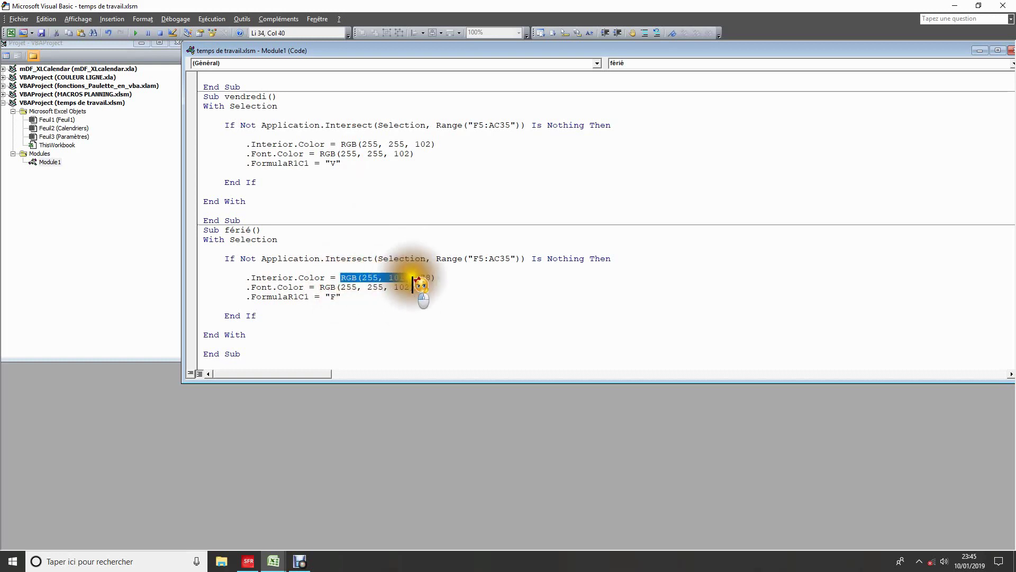
{"action": "left_click_drag", "start_coordinate": [343, 281], "coordinate": [435, 279]}
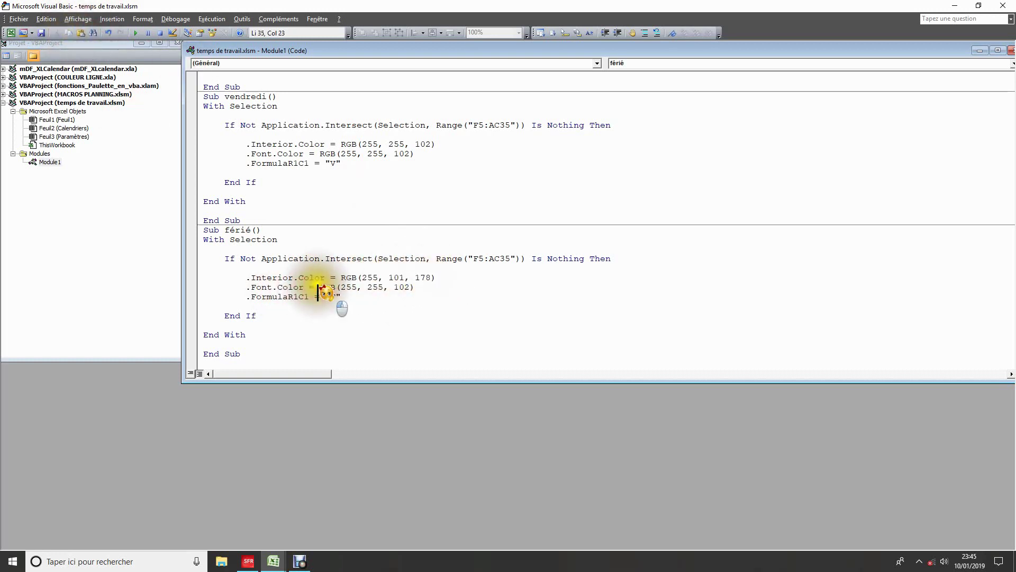
Step: Paste RGB(255, 101, 178) as the font colour and return to Excel
{"action": "left_click_drag", "start_coordinate": [320, 287], "coordinate": [414, 288]}
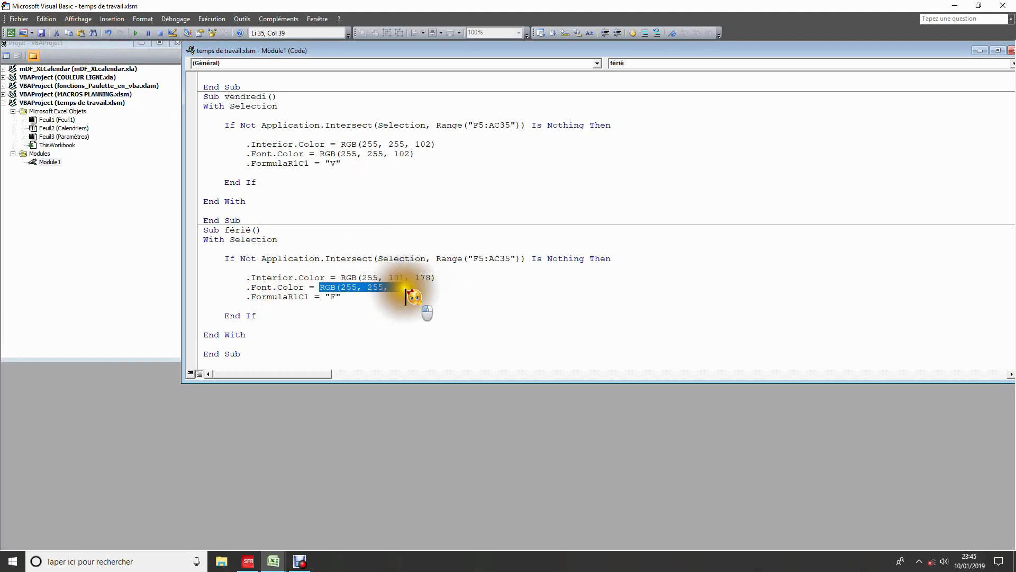
{"action": "left_click", "coordinate": [80, 33]}
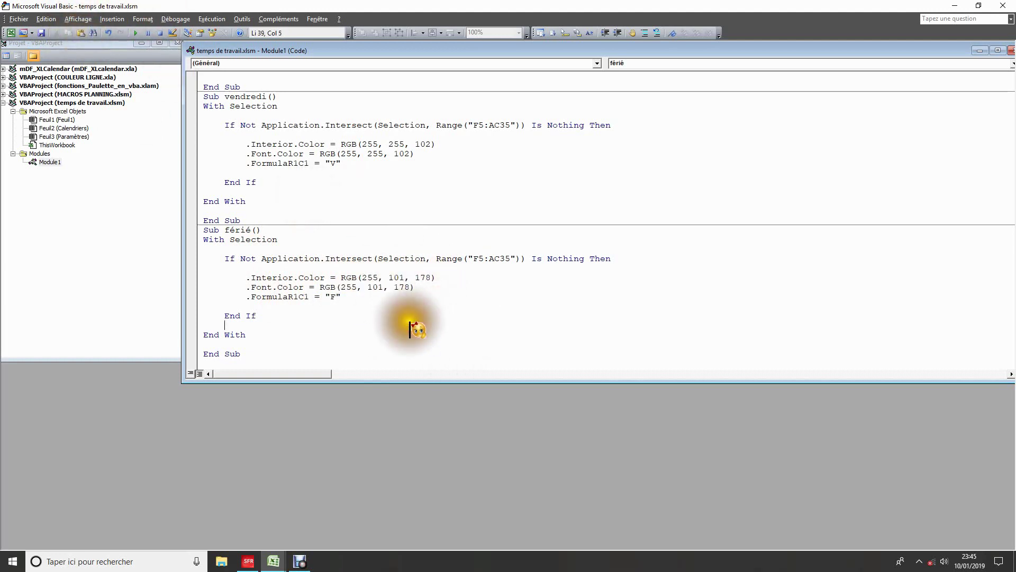
{"action": "left_click", "coordinate": [477, 324]}
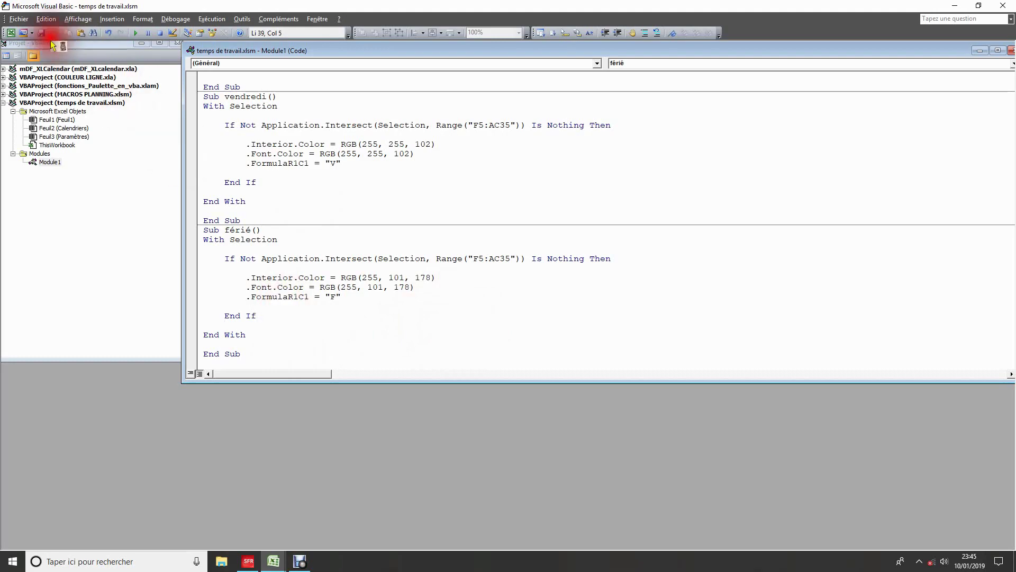
{"action": "left_click", "coordinate": [22, 35]}
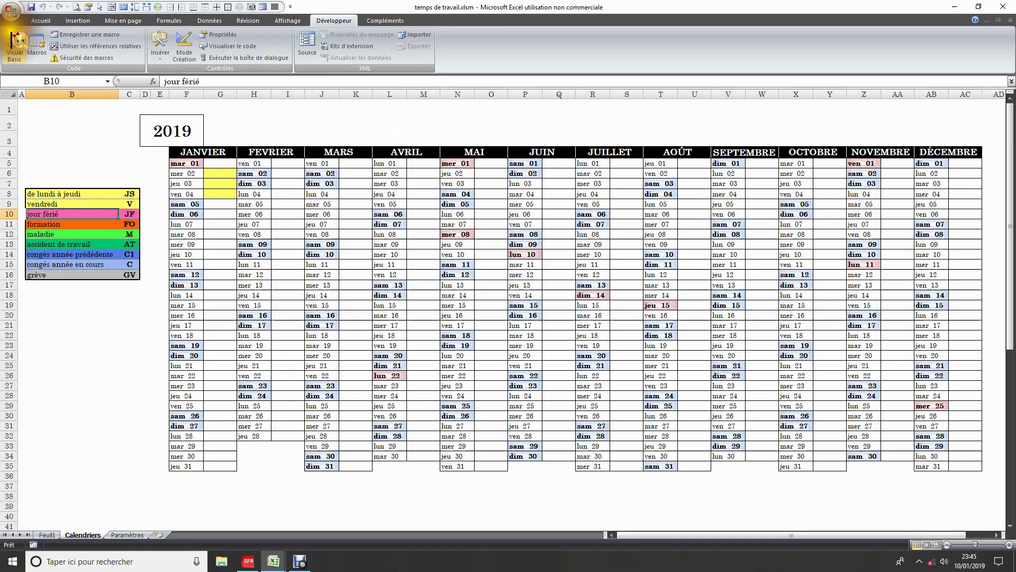
Step: Run the férié macro on cell G5 so it shows a pink F
{"action": "left_click", "coordinate": [220, 163]}
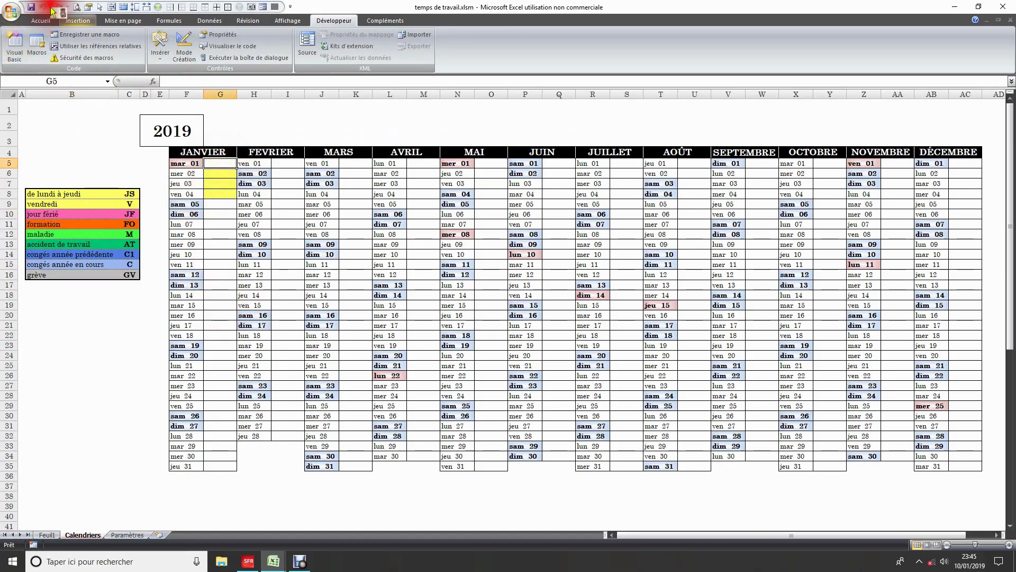
{"action": "left_click", "coordinate": [32, 51]}
{"action": "left_click", "coordinate": [473, 92]}
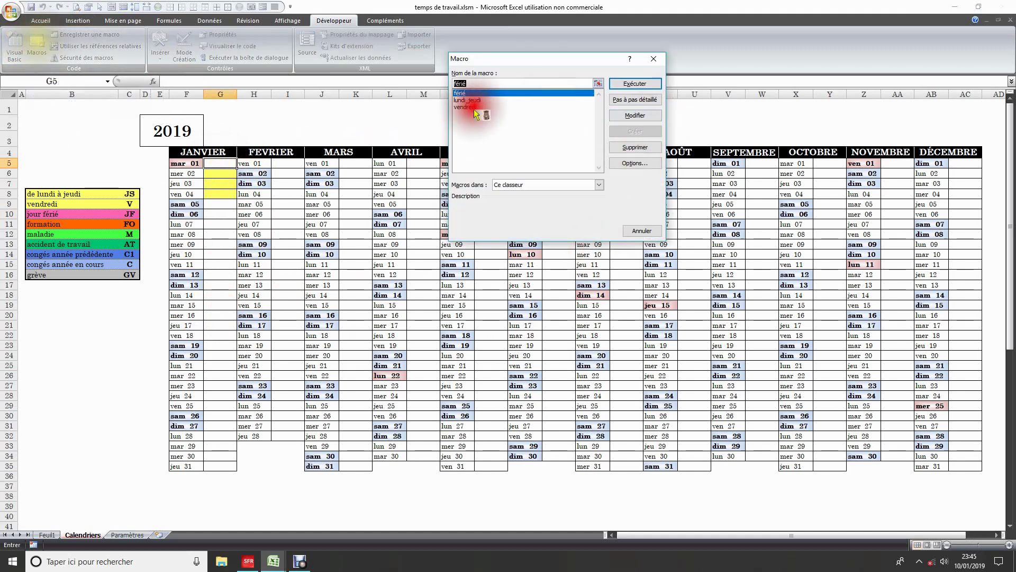
{"action": "left_click", "coordinate": [634, 83]}
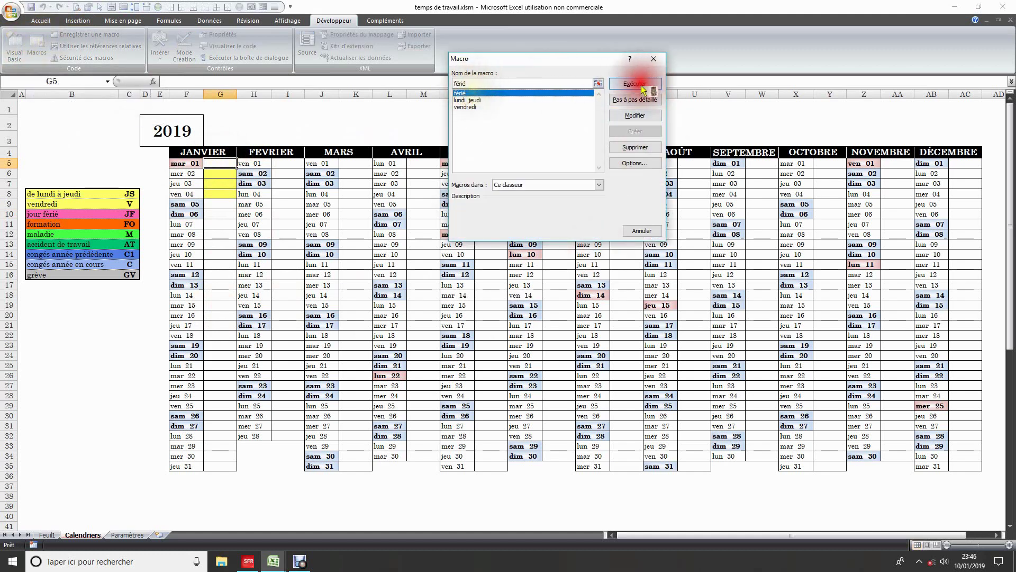
{"action": "left_click", "coordinate": [196, 252]}
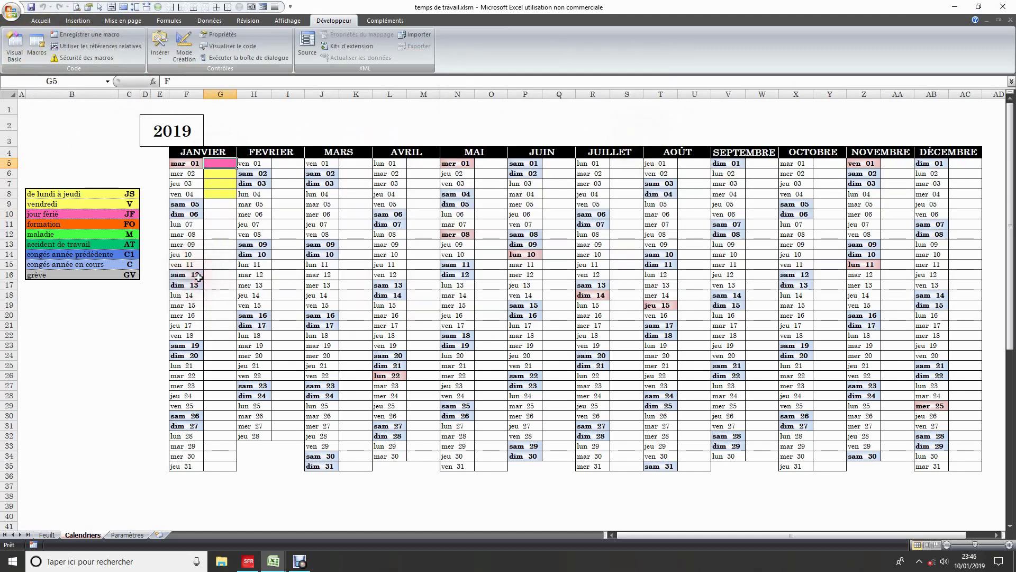
Step: Select JS cell G7 and show the Accueil formatting commands
{"action": "left_click_drag", "start_coordinate": [208, 289], "coordinate": [217, 192]}
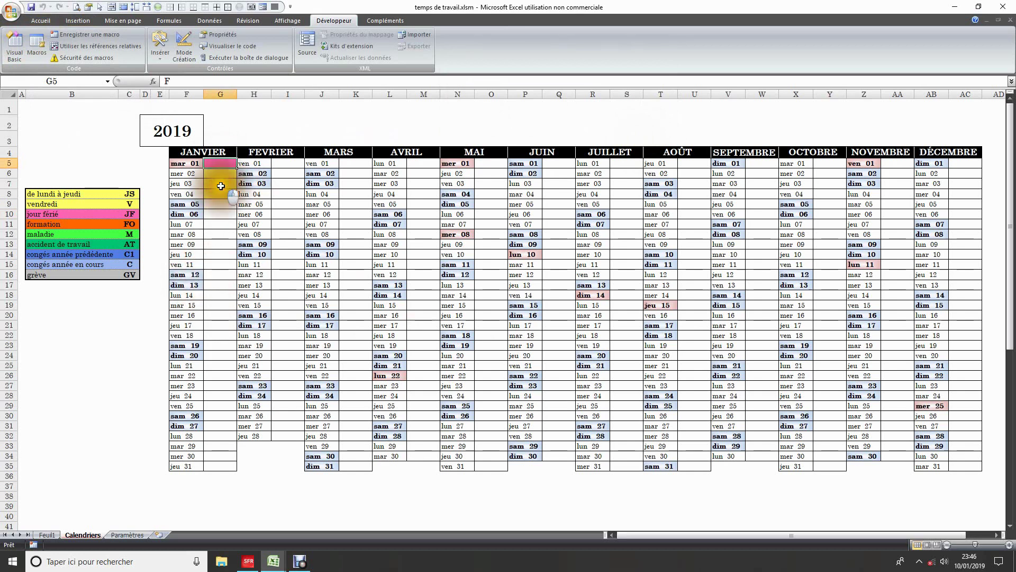
{"action": "left_click", "coordinate": [208, 183]}
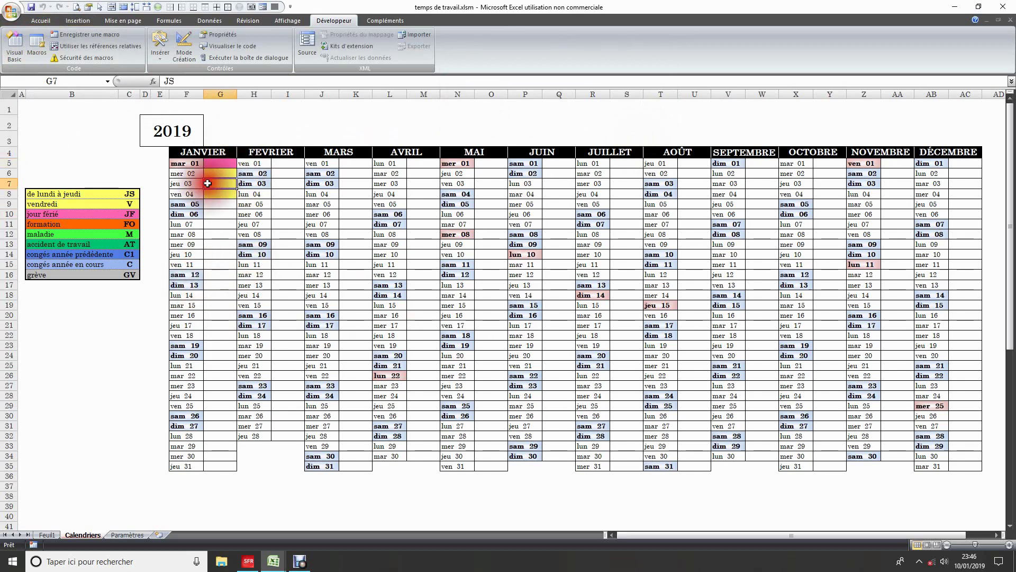
{"action": "left_click", "coordinate": [42, 21]}
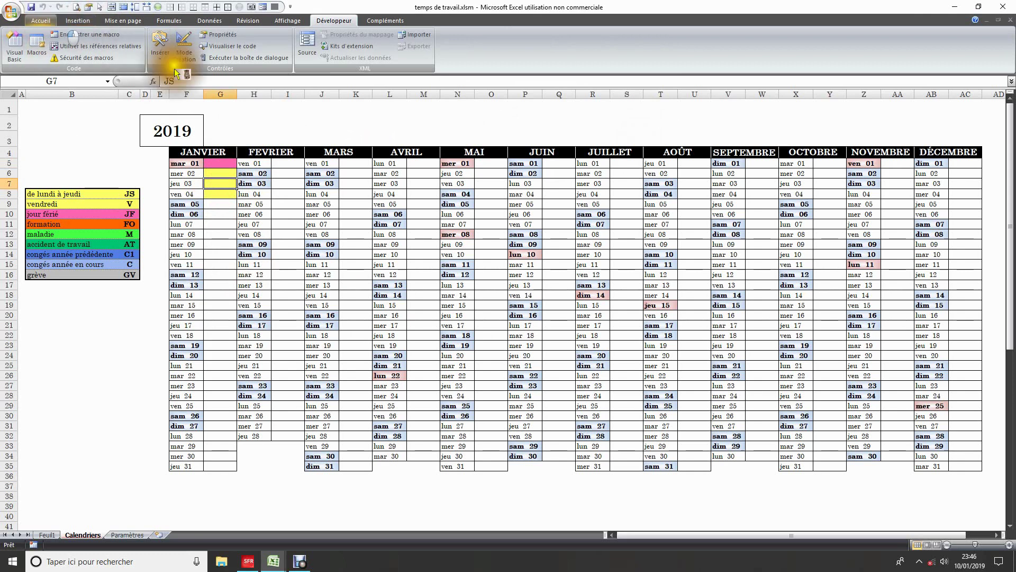
{"action": "left_click", "coordinate": [201, 55]}
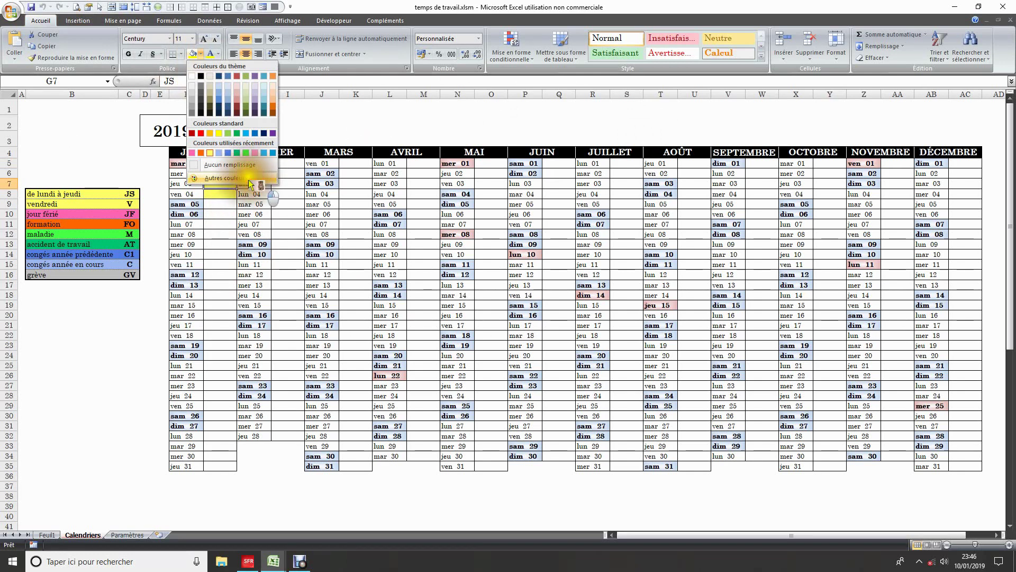
{"action": "left_click", "coordinate": [250, 181]}
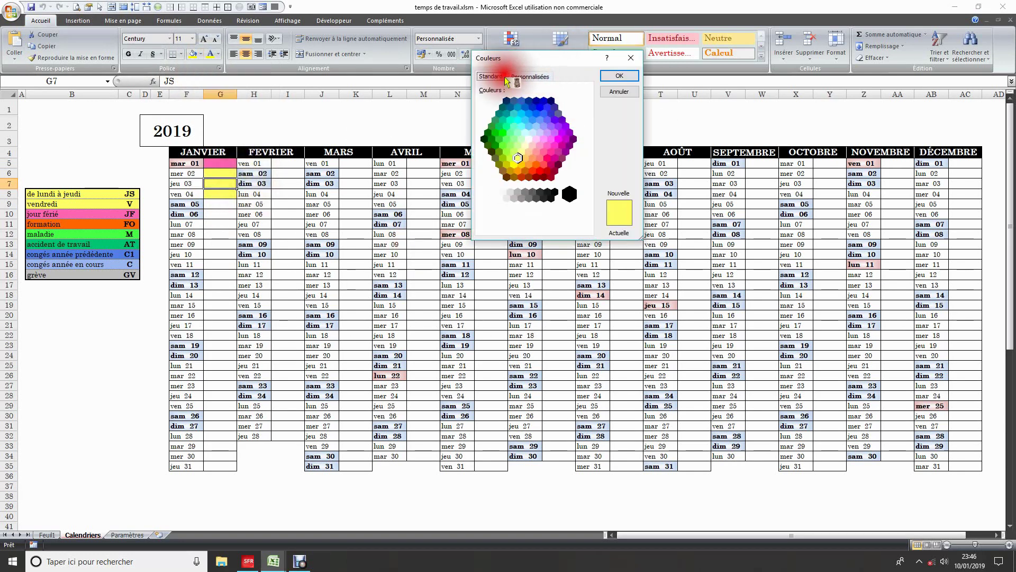
{"action": "left_click", "coordinate": [529, 77]}
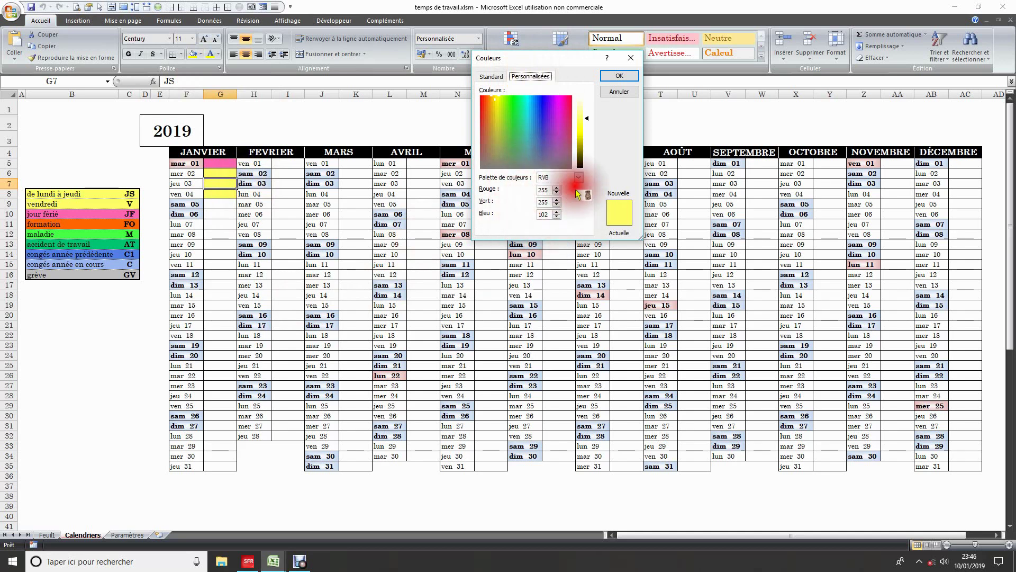
{"action": "left_click", "coordinate": [619, 76]}
{"action": "left_click", "coordinate": [105, 150]}
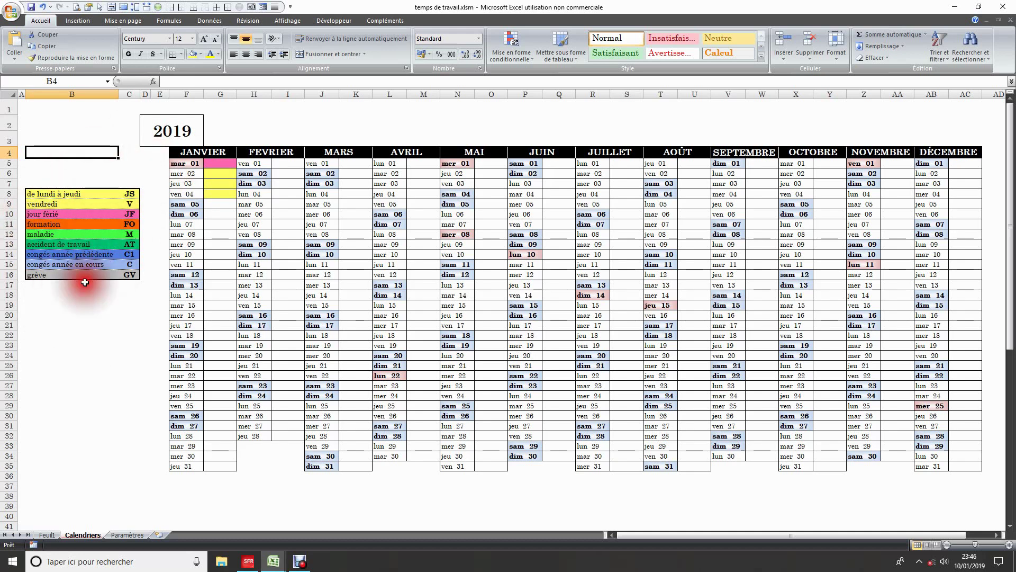
{"action": "left_click", "coordinate": [102, 303]}
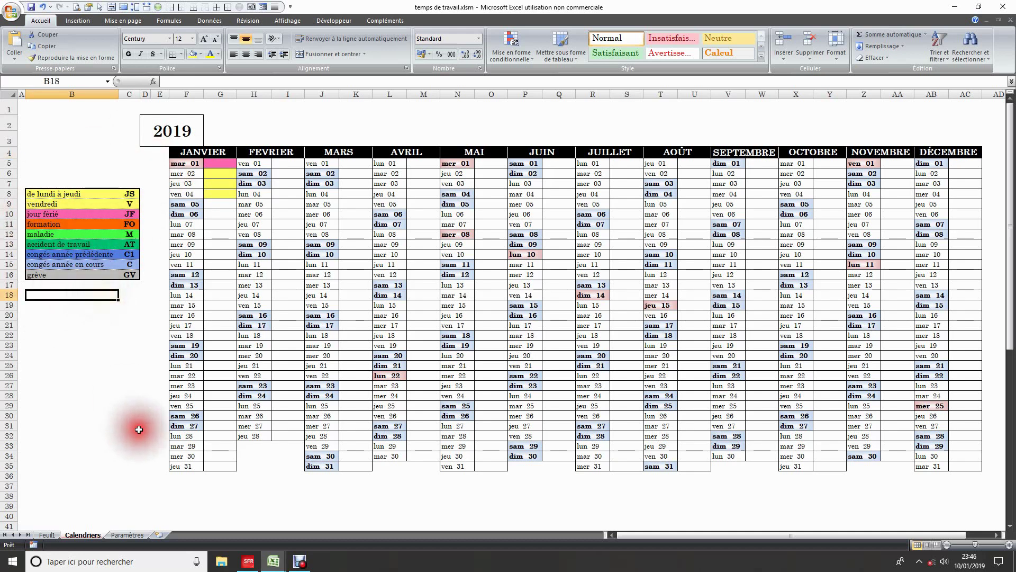